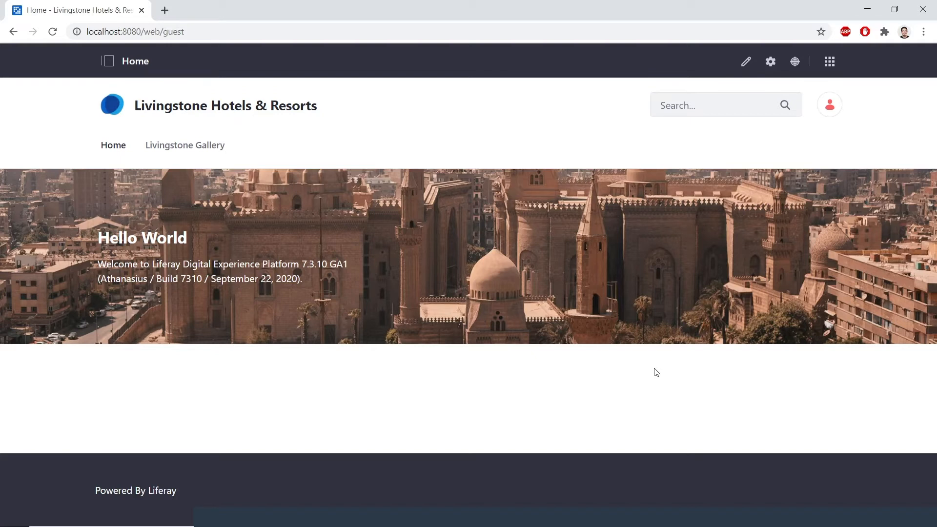
# Step: Create a new site named Livingstone Loop from the Blank Site template
pyautogui.click(829, 62)
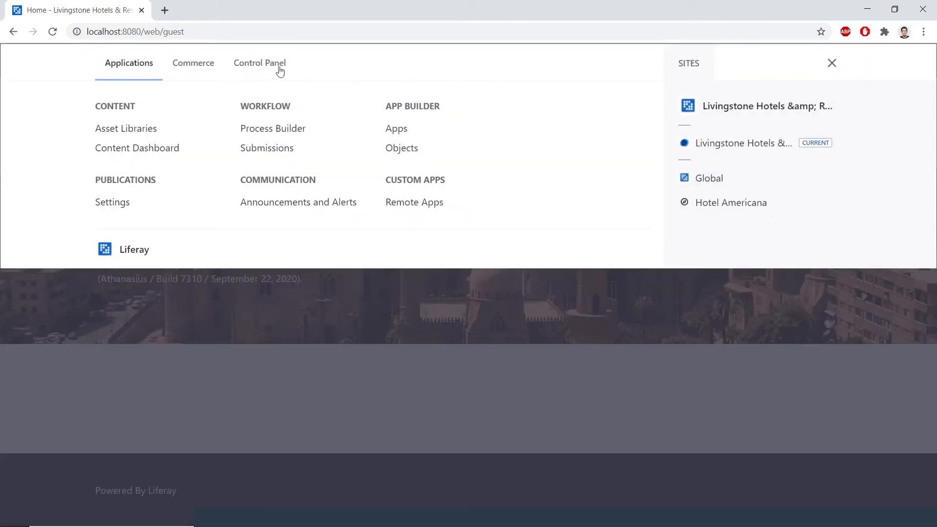
pyautogui.click(257, 66)
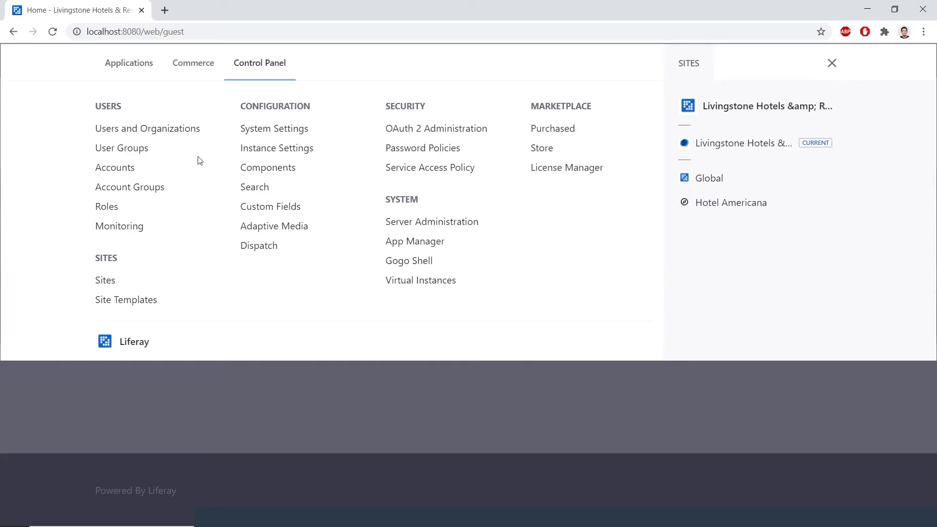
pyautogui.click(107, 285)
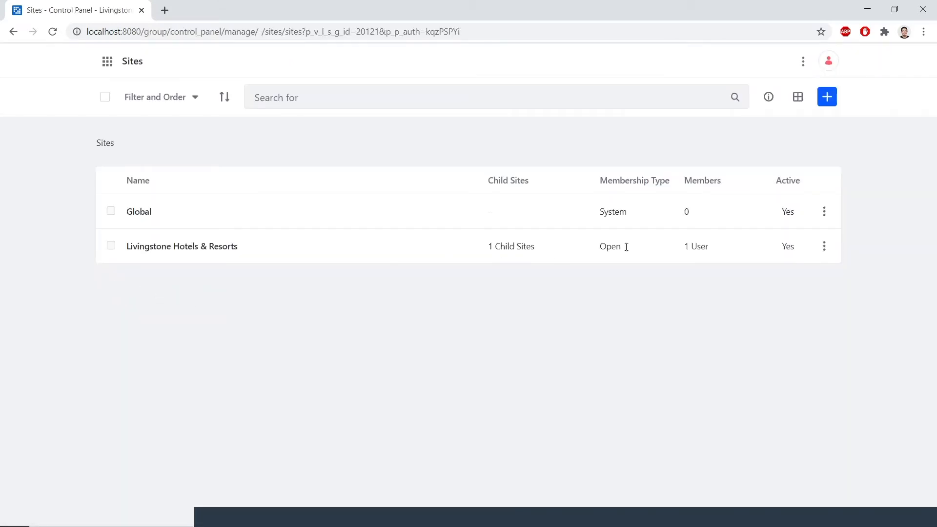
pyautogui.click(828, 97)
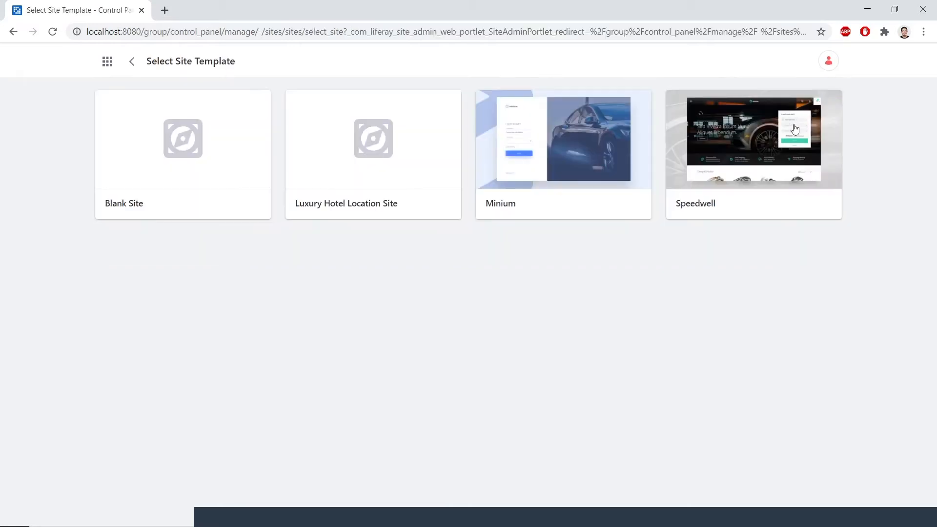
pyautogui.click(134, 209)
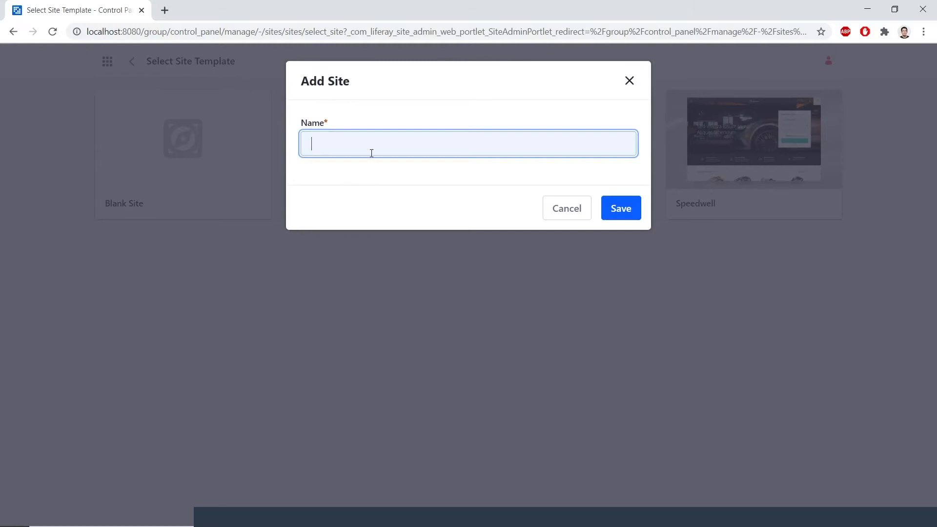
pyautogui.write('Livingstone Loop')
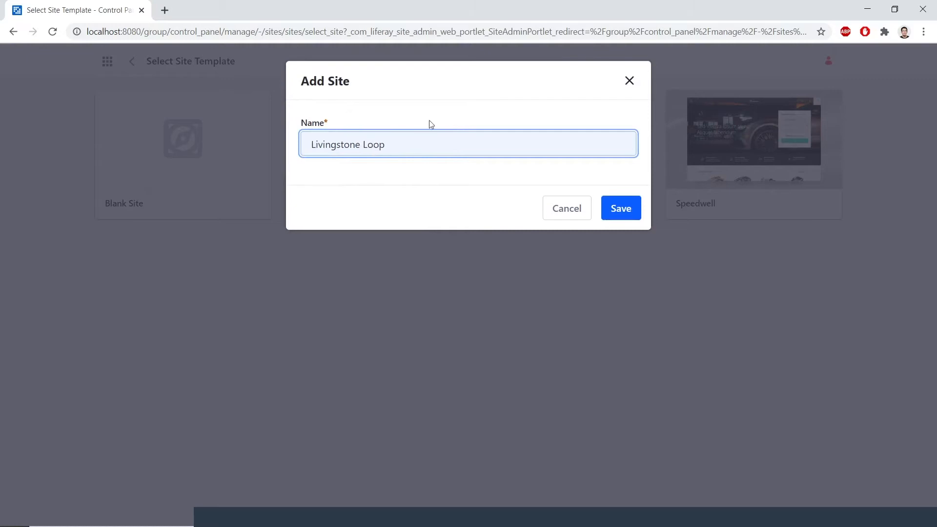
pyautogui.click(617, 209)
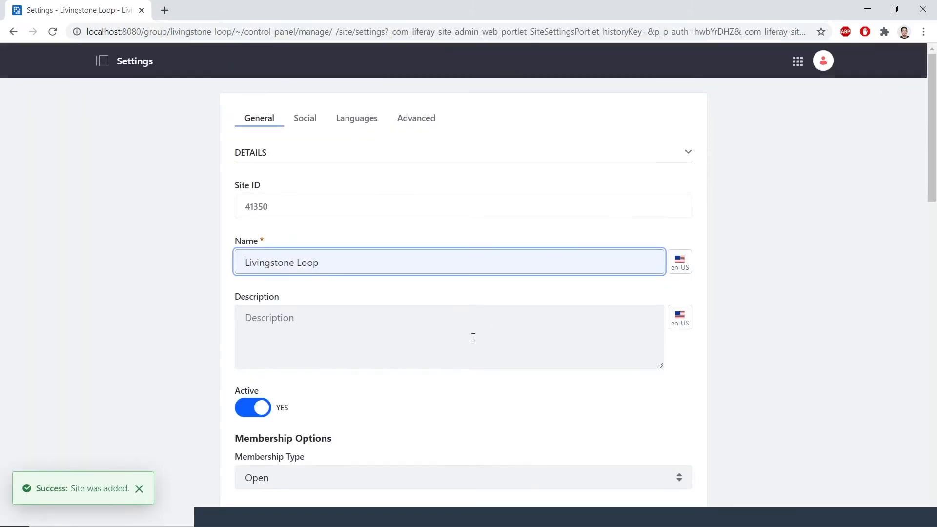
# Step: Describe the Livingstone Loop site as "Livingstone's main employee intranet site.", set its membership type to Private, and save
pyautogui.click(384, 327)
pyautogui.write("Livingstone's main employee intranet site.")
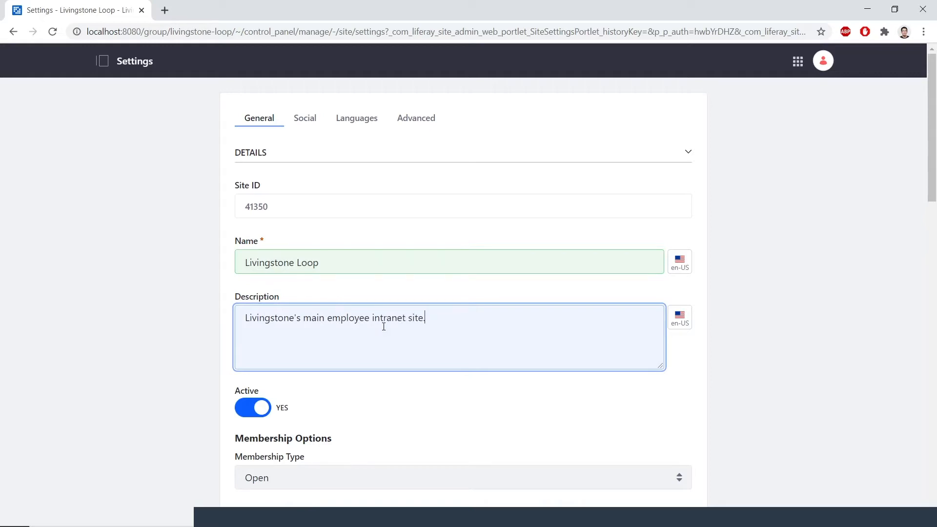
pyautogui.scroll(-3, 383, 327)
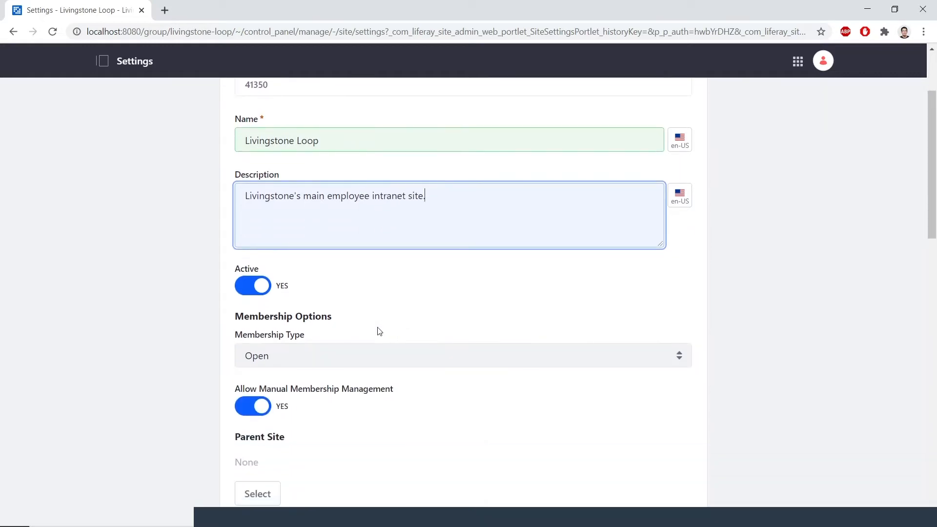
pyautogui.click(368, 359)
pyautogui.click(351, 398)
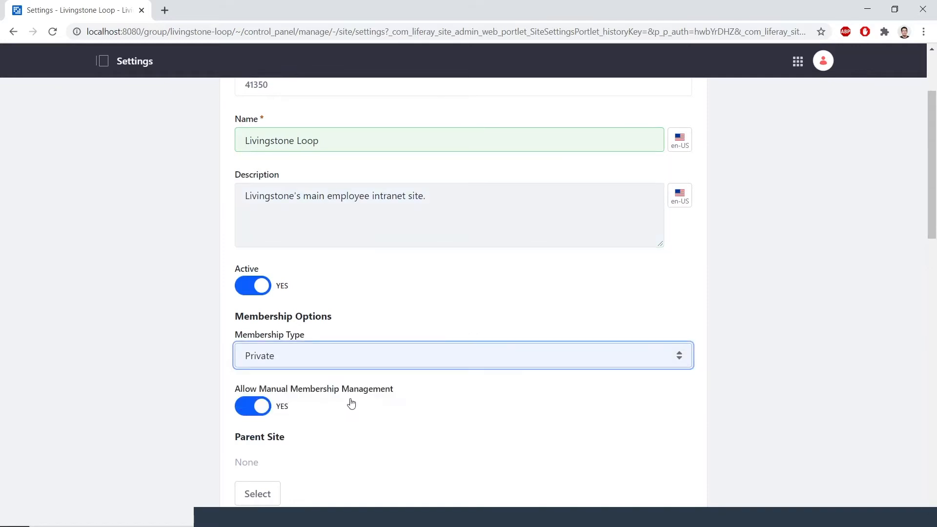
pyautogui.scroll(-1, 362, 330)
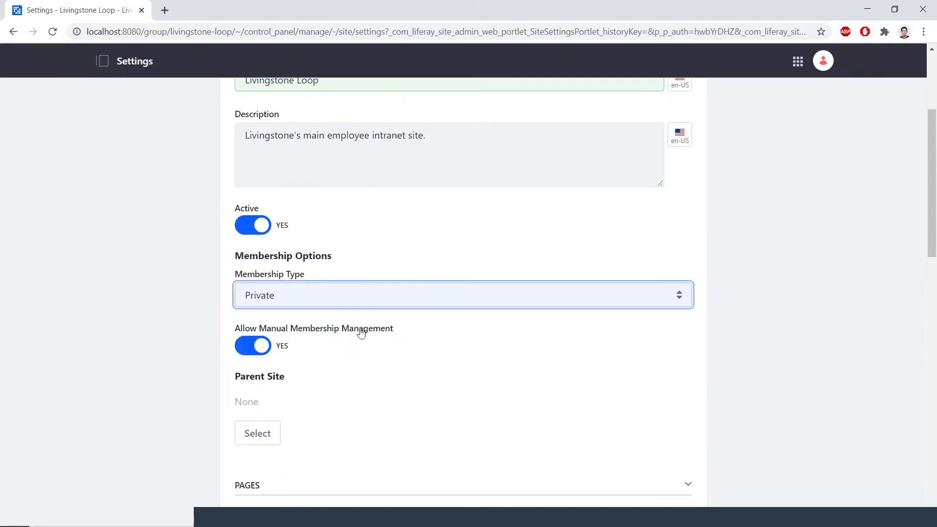
pyautogui.scroll(-15, 362, 331)
pyautogui.click(254, 464)
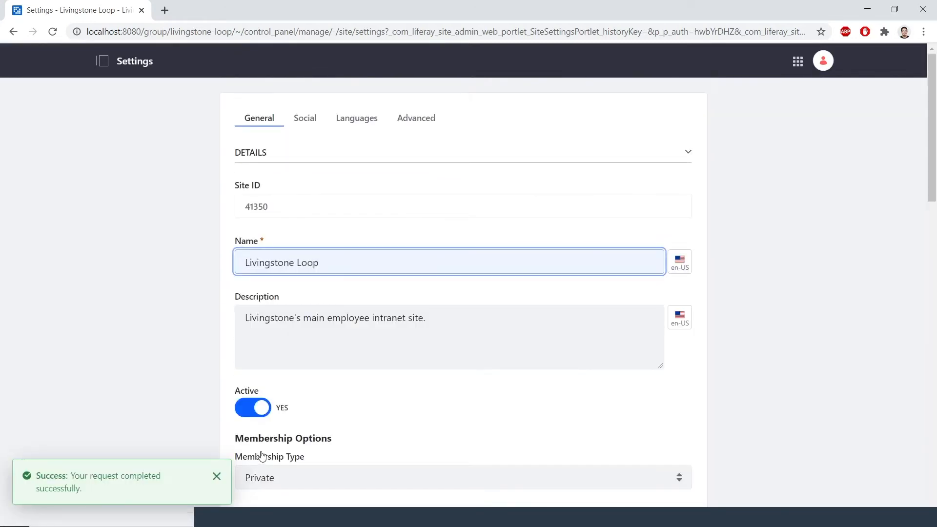
pyautogui.scroll(-1, 303, 413)
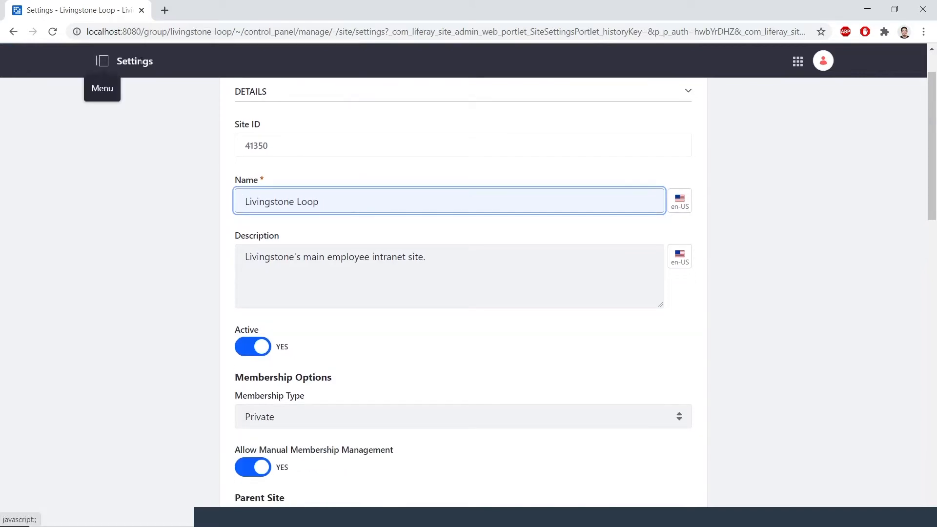
# Step: Create another site named Livingstone Life from the Blank Site template
pyautogui.click(798, 61)
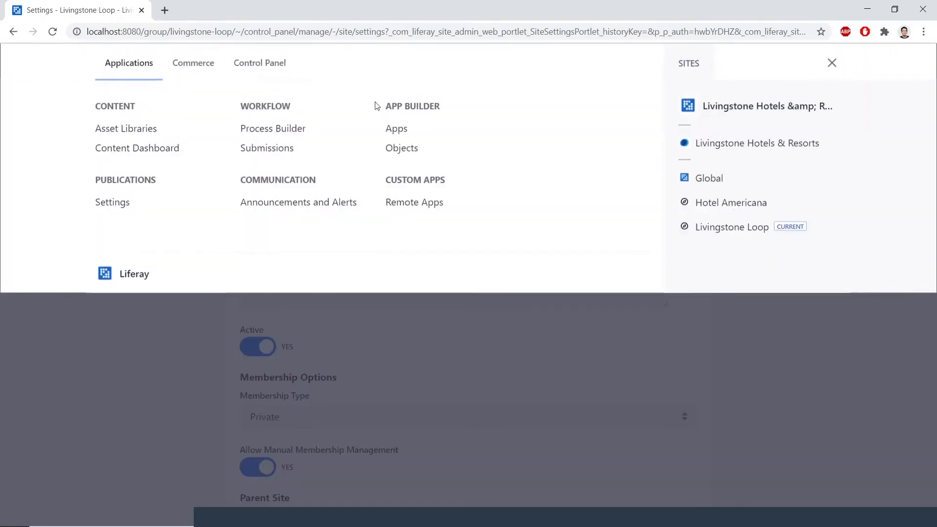
pyautogui.click(270, 64)
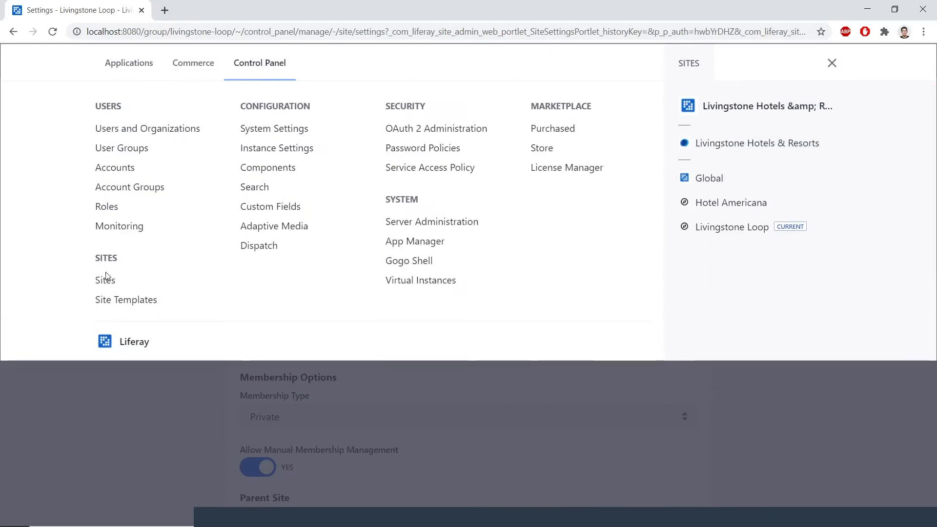
pyautogui.click(105, 282)
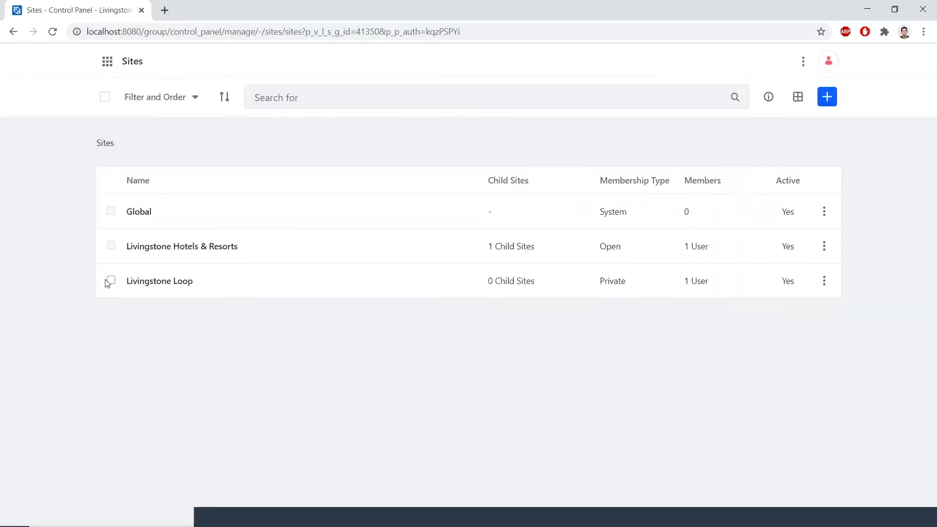
pyautogui.click(826, 101)
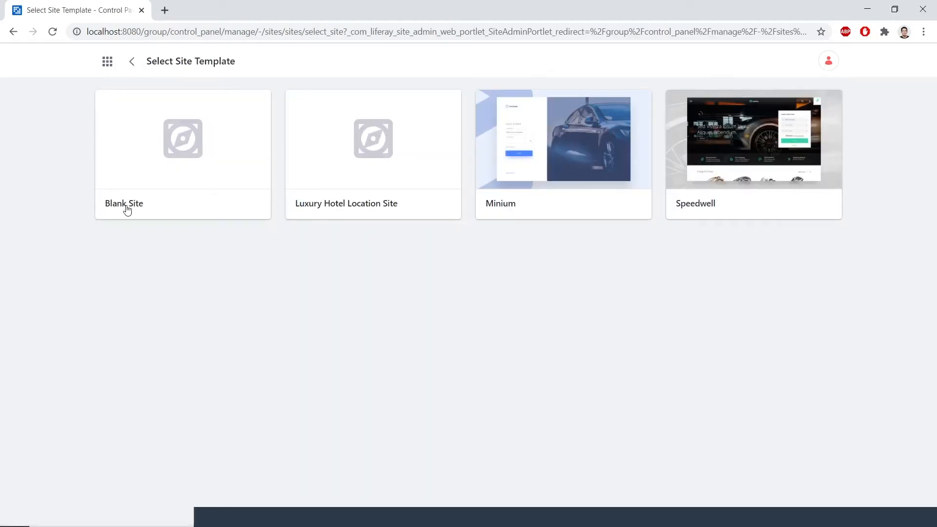
pyautogui.click(126, 205)
pyautogui.click(438, 142)
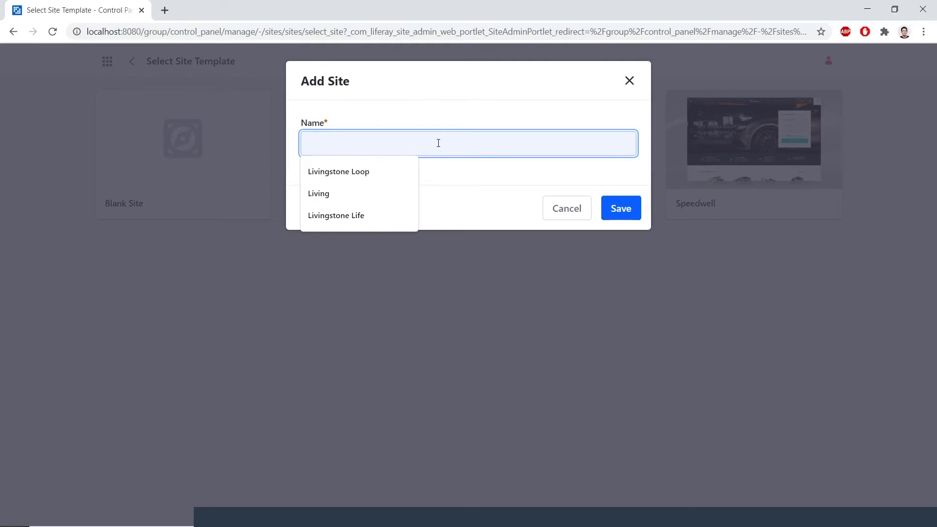
pyautogui.write('Livingst')
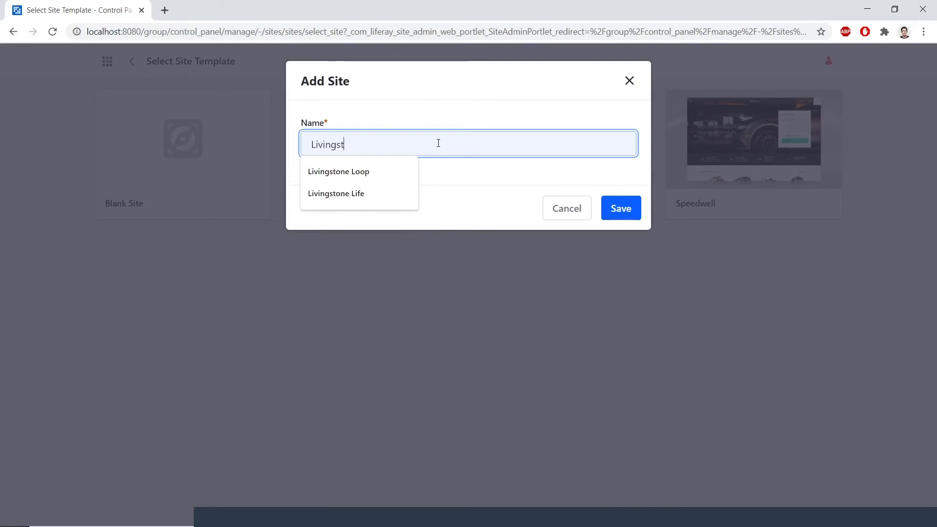
pyautogui.write('one Life')
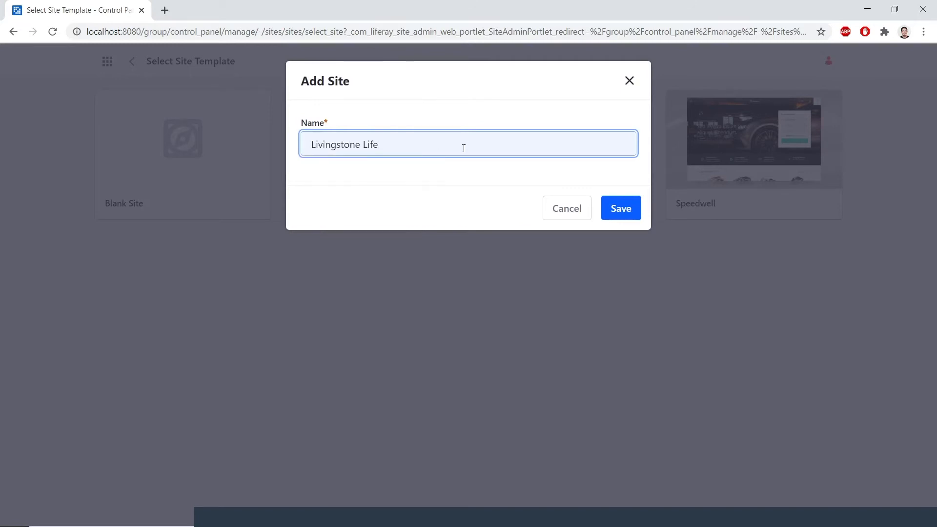
pyautogui.click(610, 207)
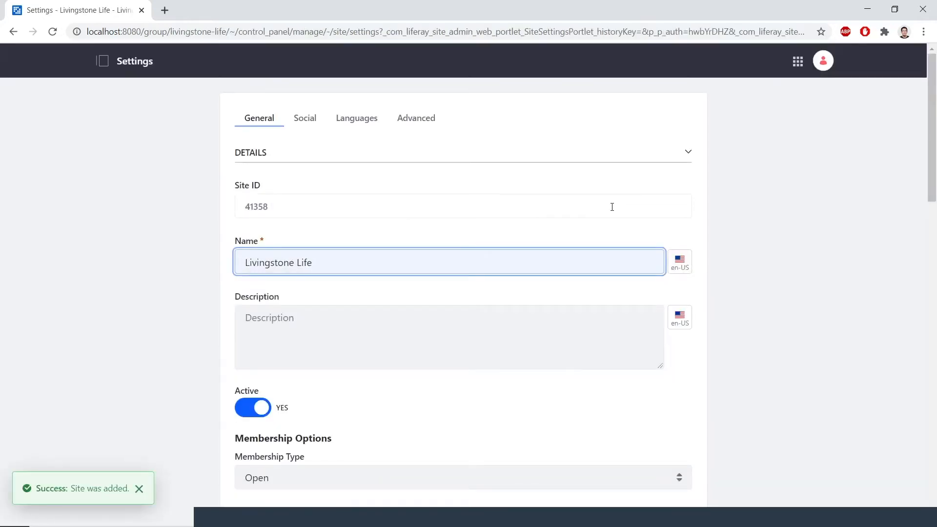
# Step: Describe the Livingstone Life site as "Livingstone's blog site.", set its membership type to Restricted, and save
pyautogui.scroll(-1, 522, 280)
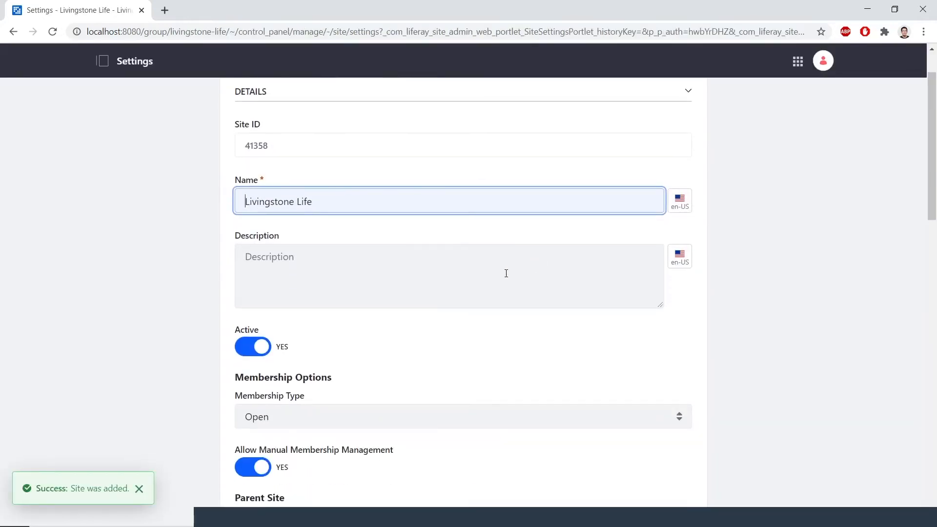
pyautogui.click(501, 270)
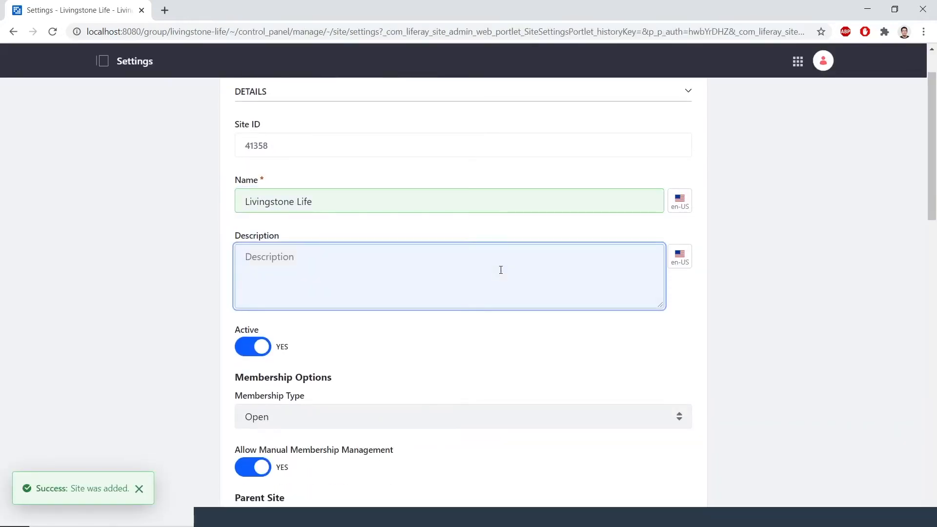
pyautogui.write("Livingstone'")
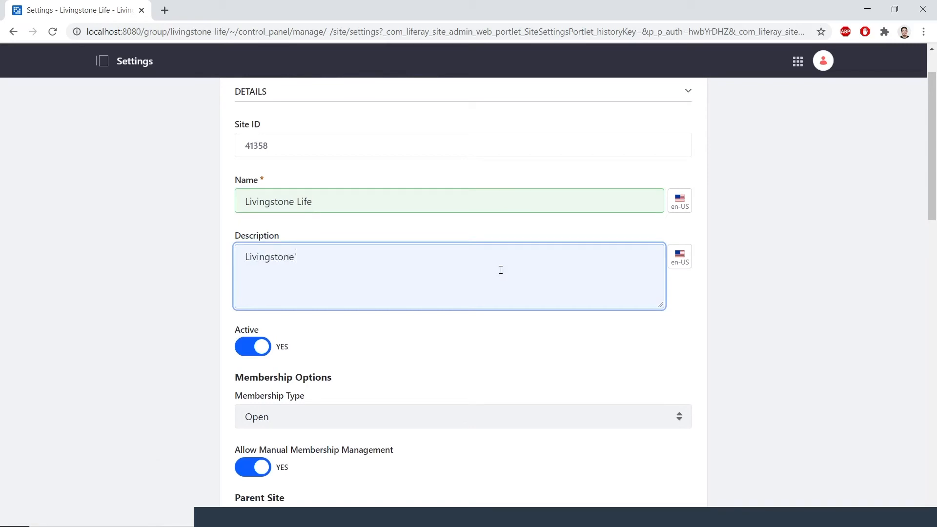
pyautogui.write('s blog site.')
pyautogui.scroll(-1, 423, 360)
pyautogui.click(420, 357)
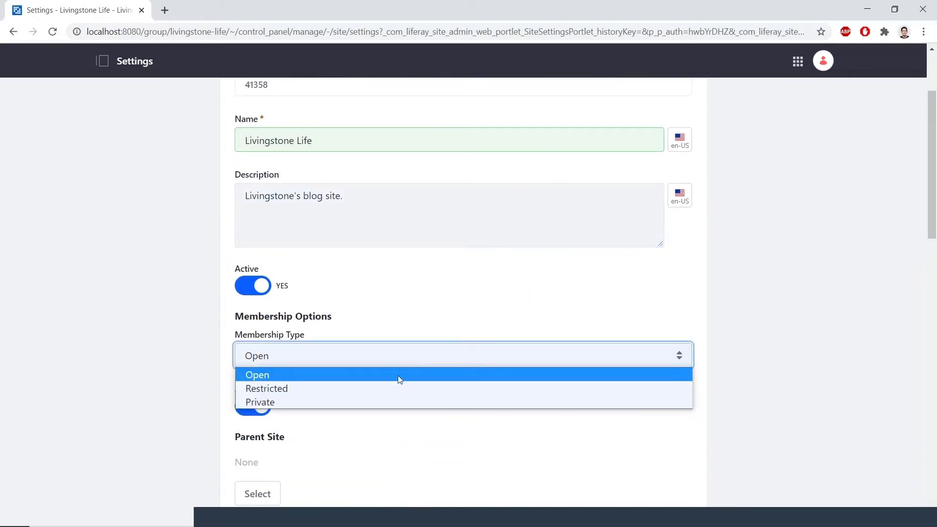
pyautogui.click(392, 389)
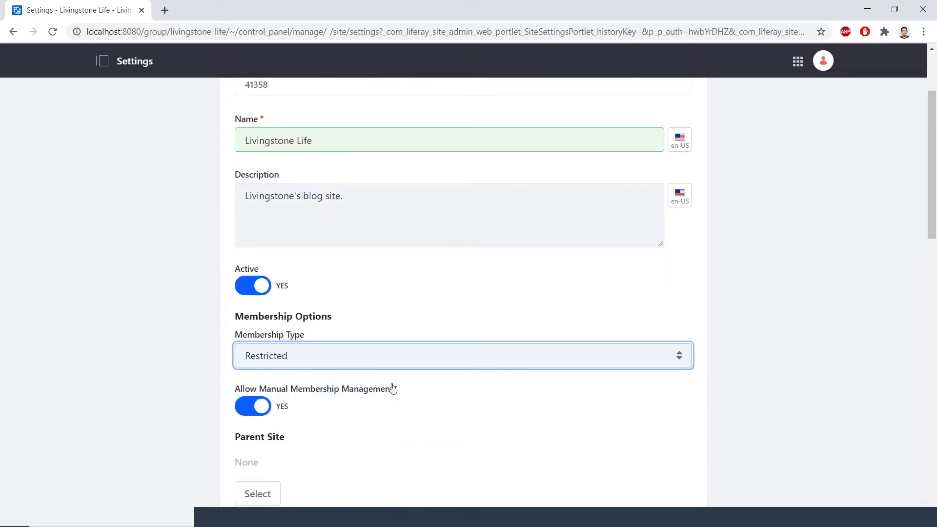
pyautogui.scroll(-1, 393, 386)
pyautogui.scroll(-12, 396, 380)
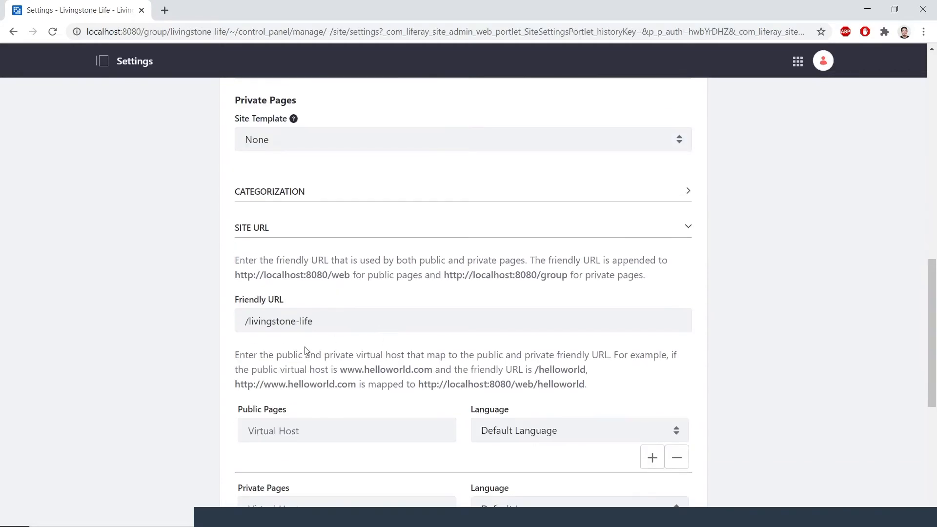
pyautogui.click(256, 462)
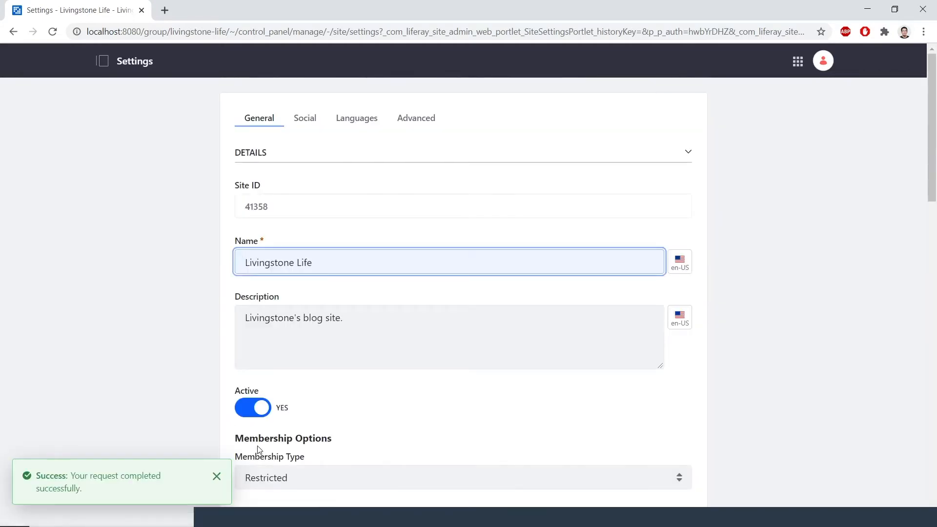
# Step: Switch to the Livingstone Loop site and open its Documents and Media application
pyautogui.click(795, 64)
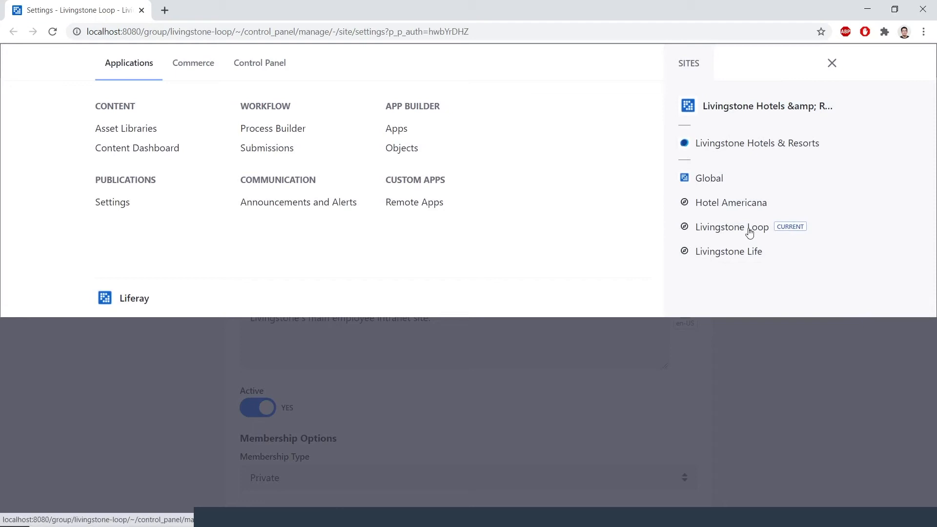
pyautogui.click(749, 231)
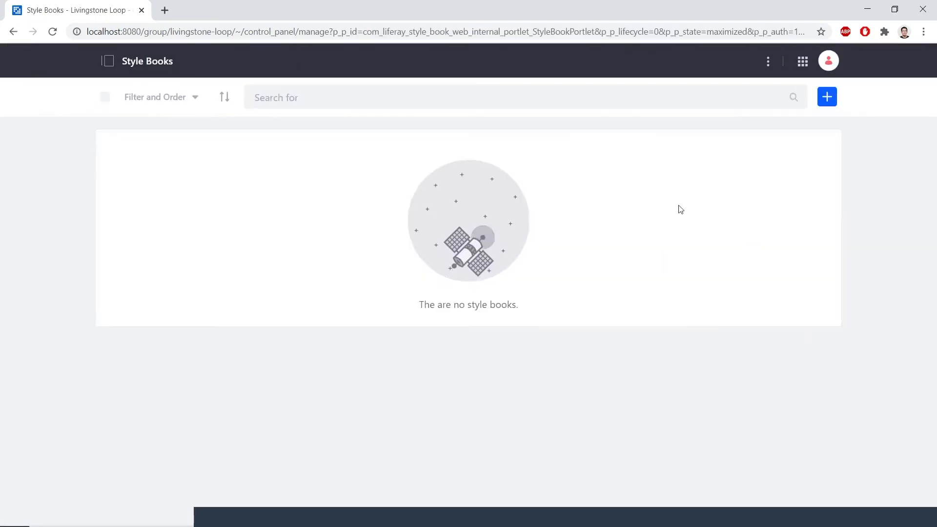
pyautogui.click(110, 62)
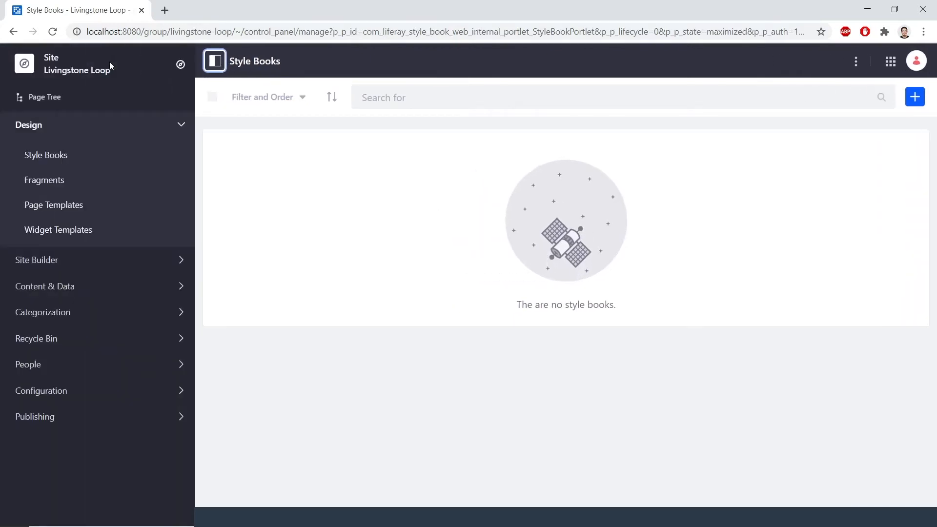
pyautogui.click(122, 287)
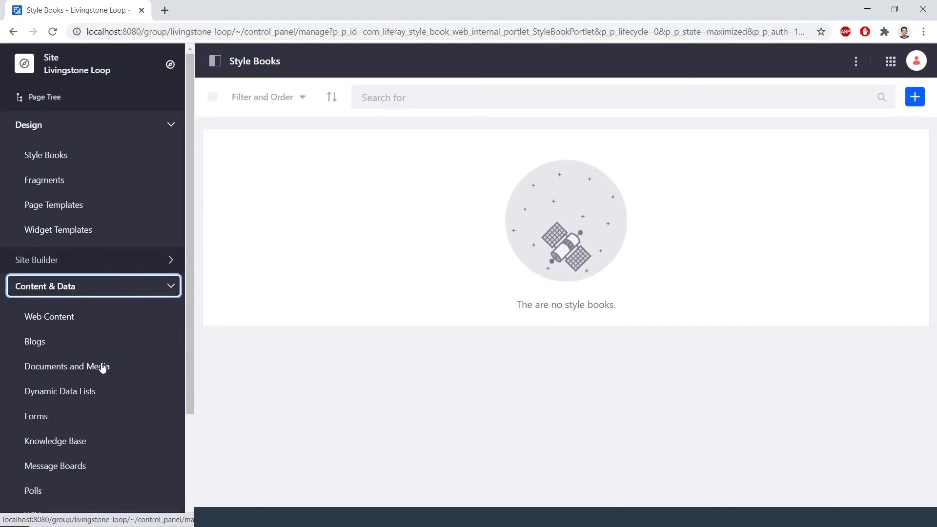
pyautogui.click(102, 368)
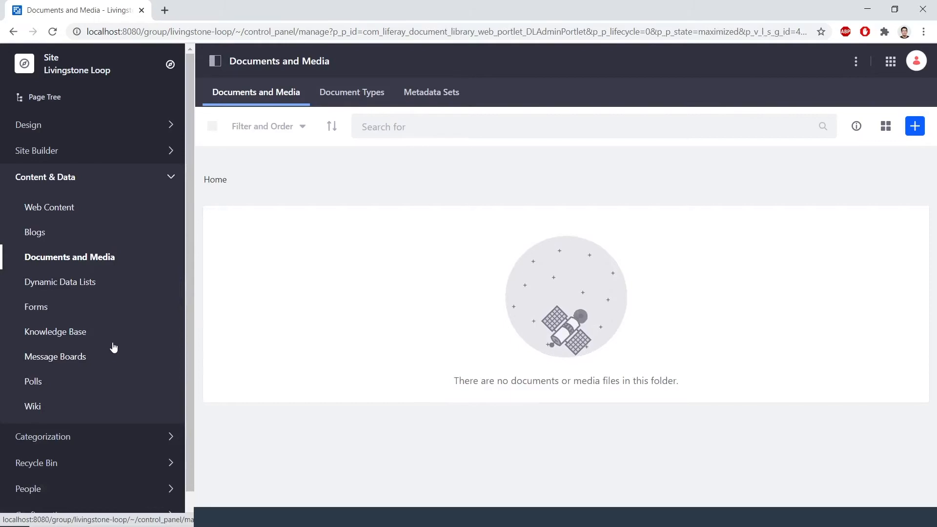
# Step: Start a new document type named "Basic Employee Record" with the description "Employee records for Livingstone HR."
pyautogui.click(323, 97)
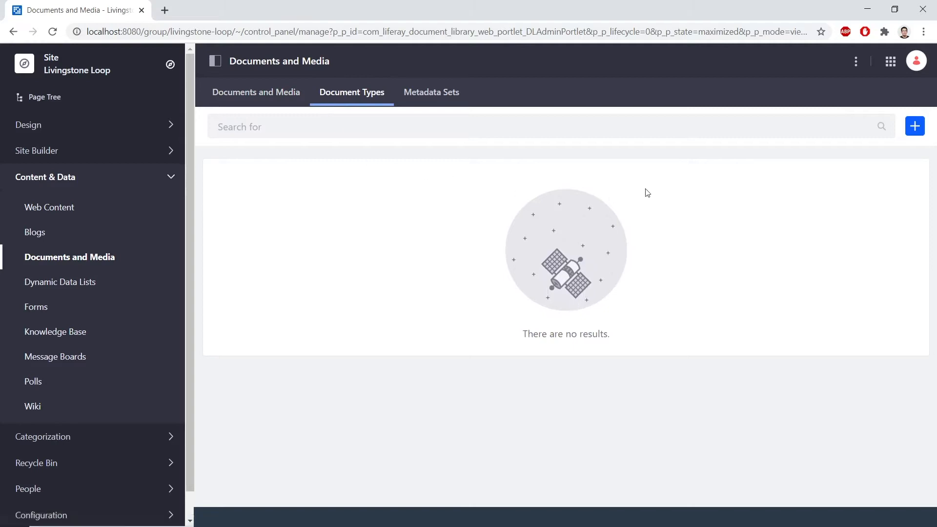
pyautogui.click(915, 126)
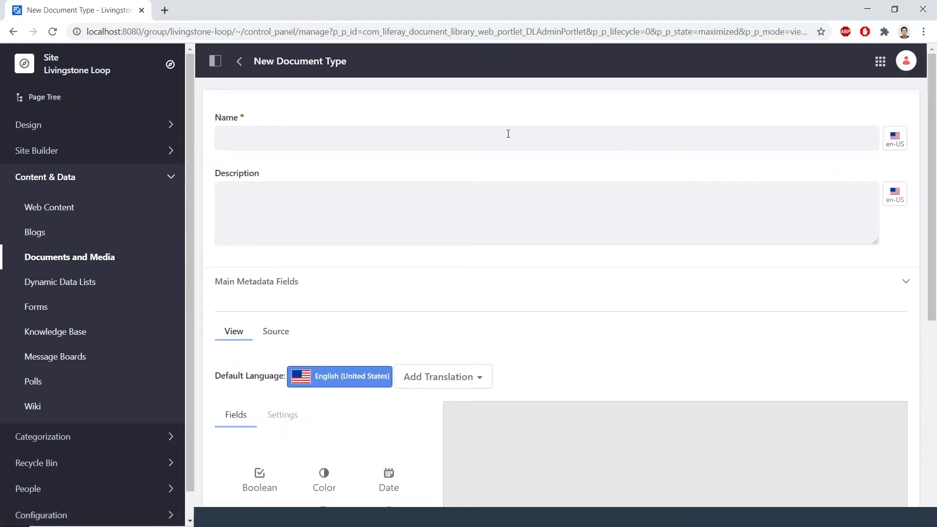
pyautogui.click(443, 133)
pyautogui.write('B')
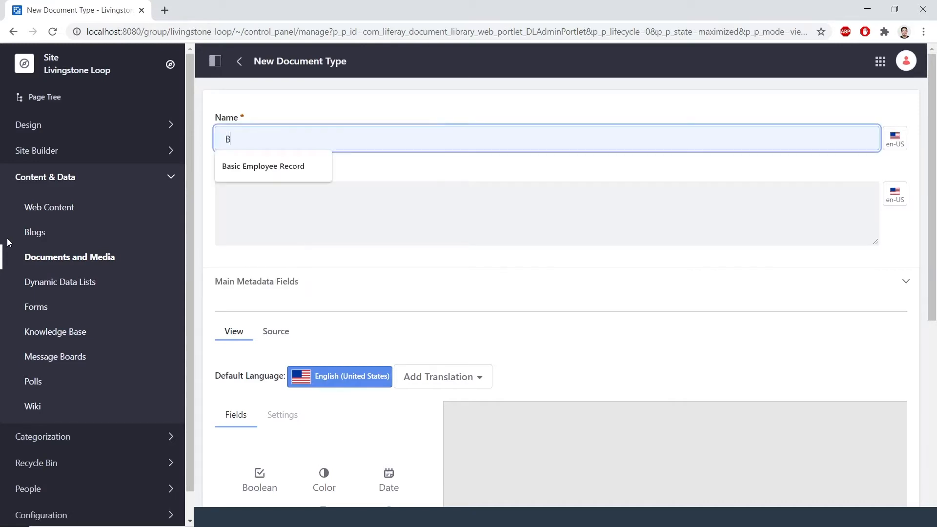
pyautogui.write('asic Employee Record')
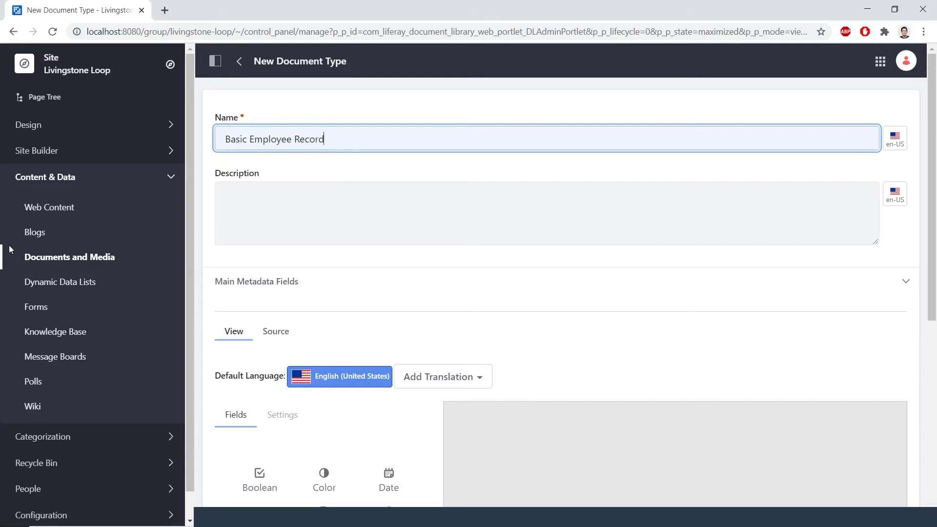
pyautogui.click(311, 210)
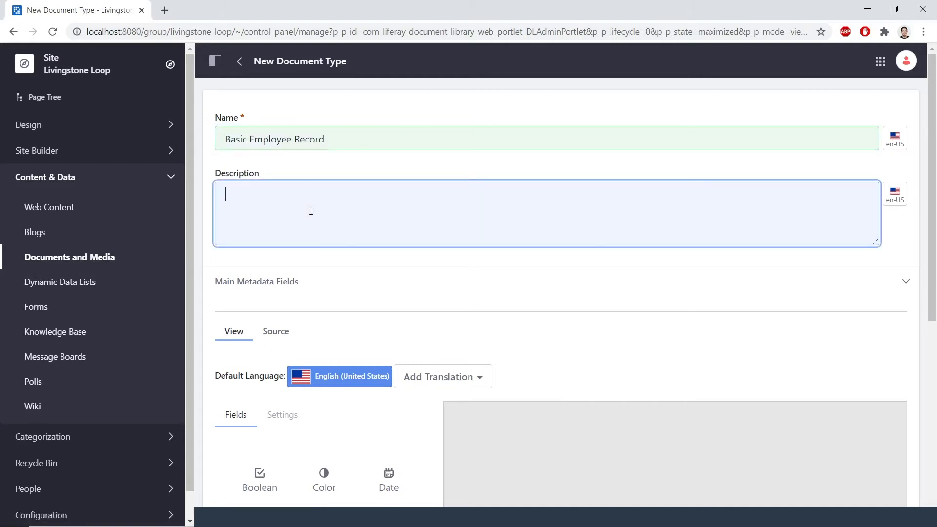
pyautogui.write('Employee records for Livingstone HR.')
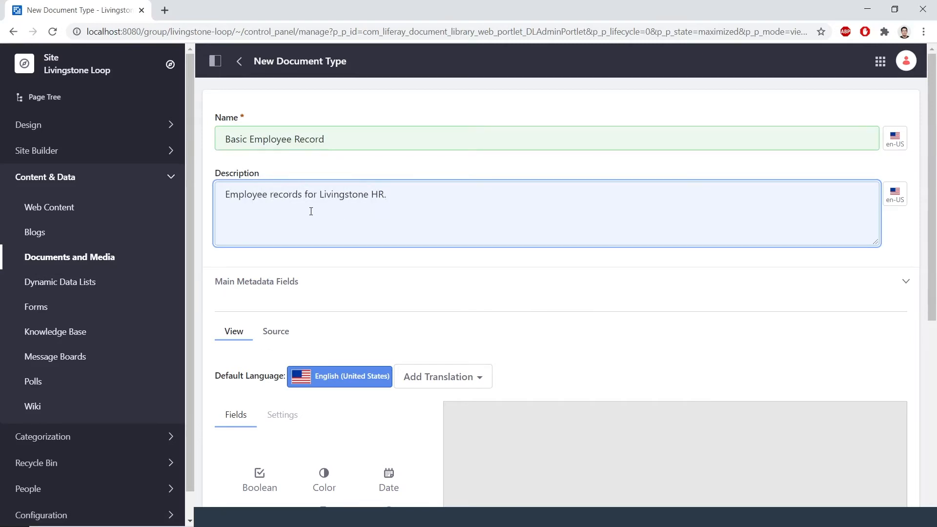
# Step: Add a Text field to the document type's main metadata fields and label it "Full Name"
pyautogui.scroll(-1, 455, 225)
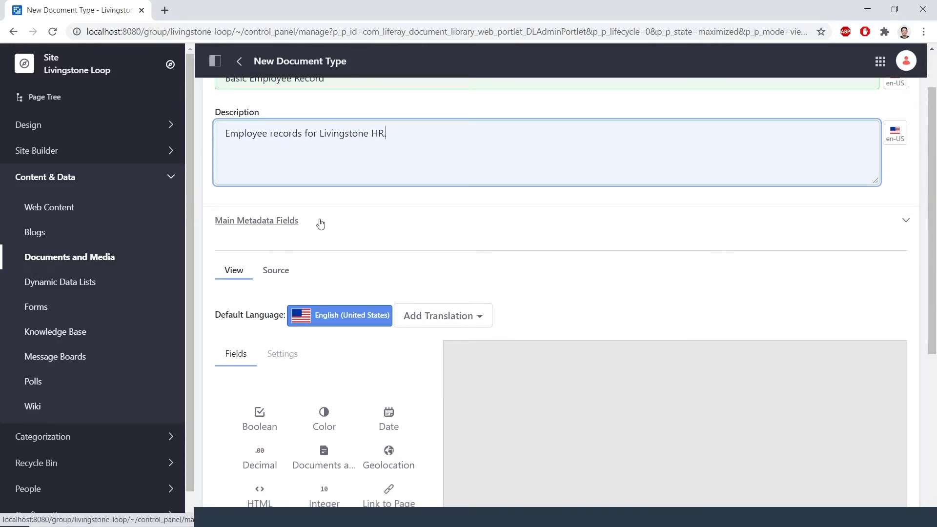
pyautogui.click(411, 220)
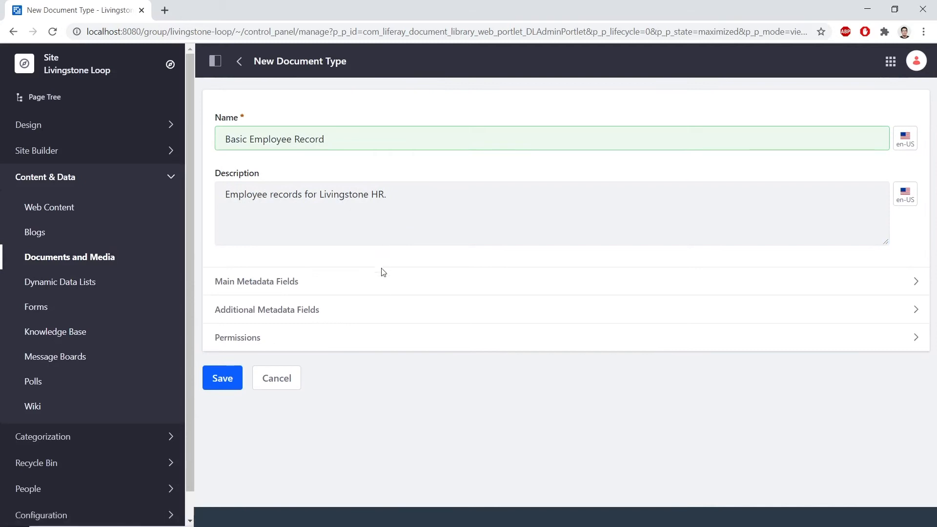
pyautogui.click(380, 283)
pyautogui.scroll(-3, 398, 239)
pyautogui.scroll(-2, 399, 241)
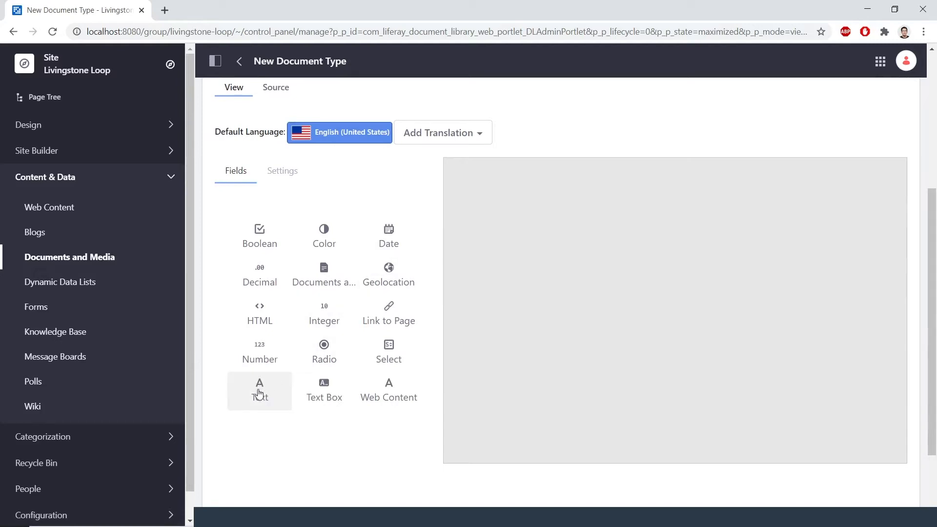
pyautogui.moveTo(388, 348); pyautogui.dragTo(522, 232)
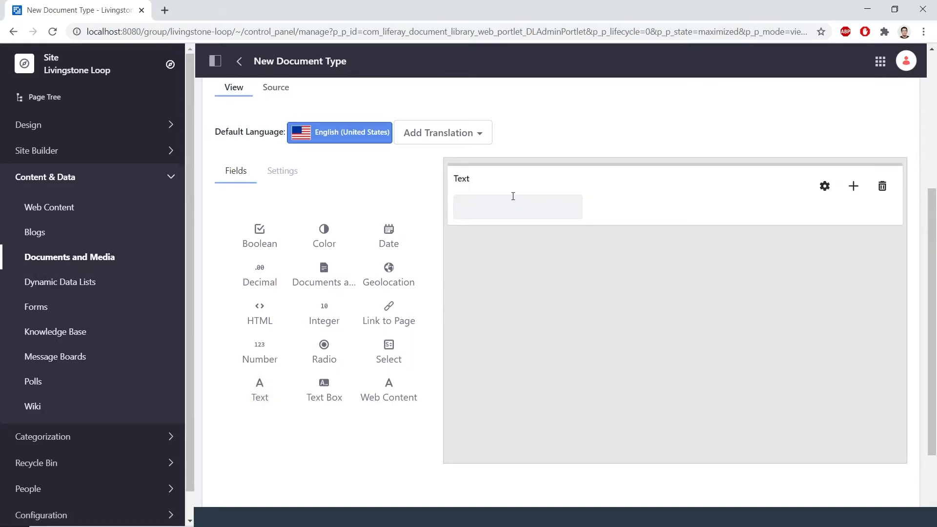
pyautogui.click(488, 180)
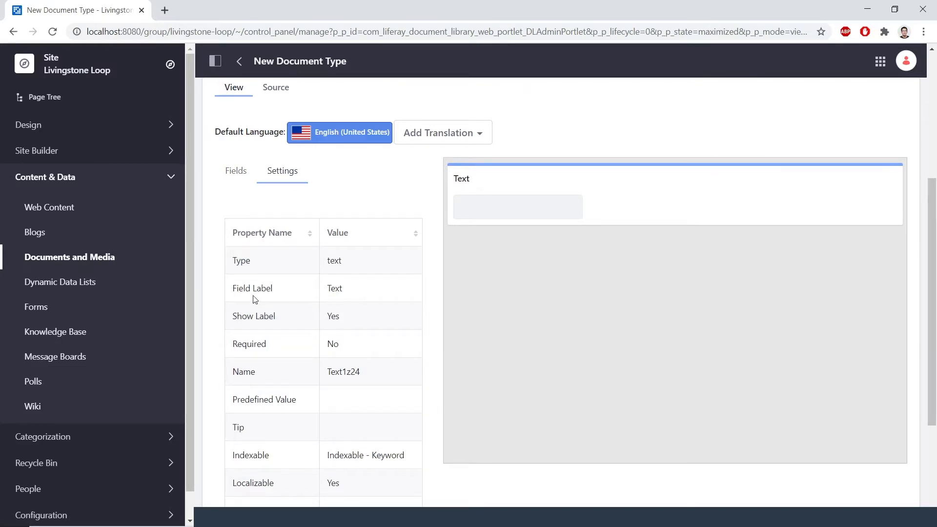
pyautogui.doubleClick(356, 293)
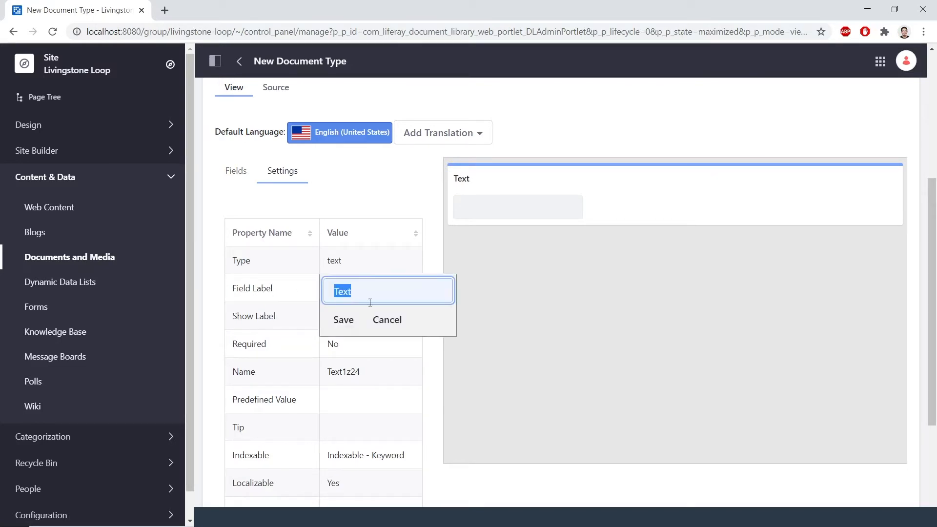
pyautogui.write('Full Name')
pyautogui.click(343, 319)
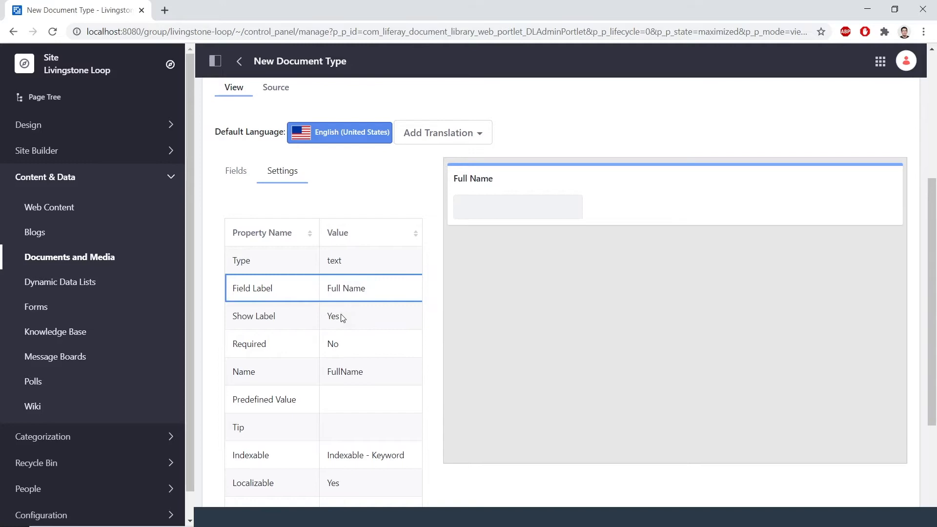
# Step: Make the Full Name field required
pyautogui.click(355, 347)
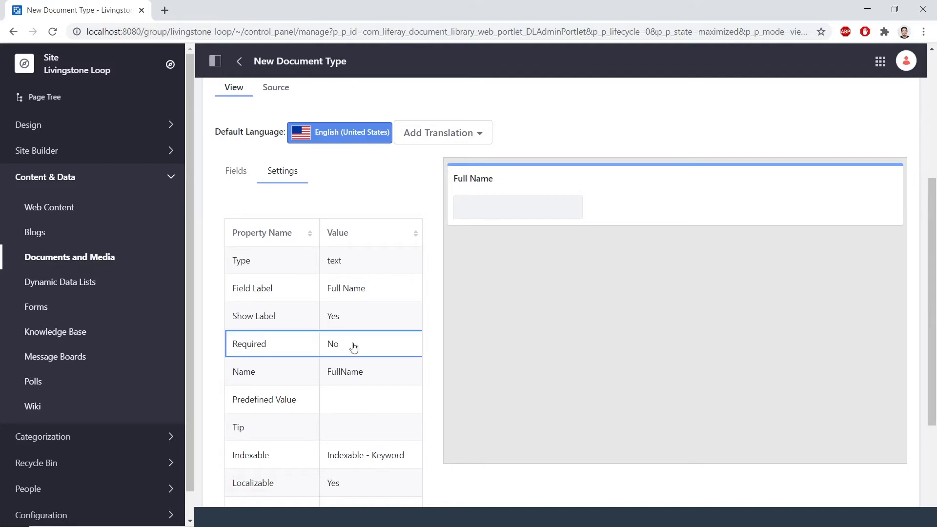
pyautogui.click(351, 347)
pyautogui.click(348, 349)
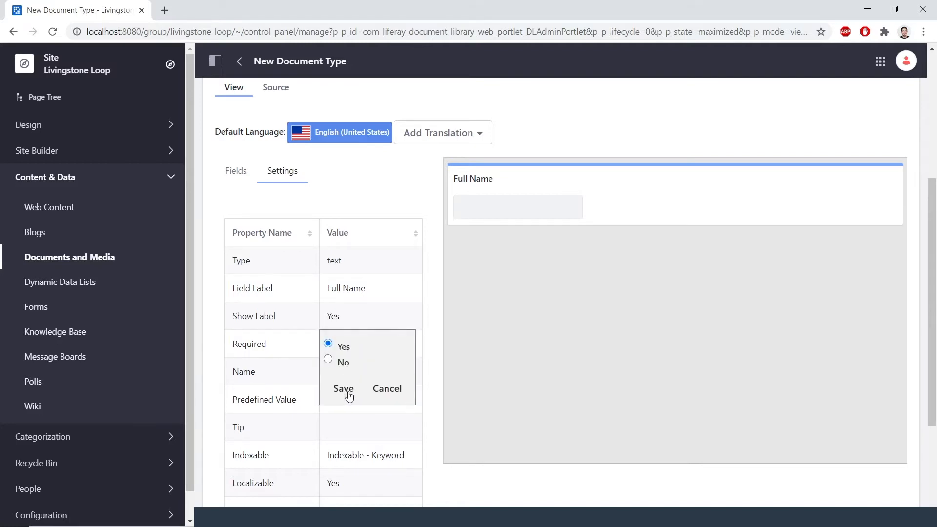
pyautogui.click(349, 396)
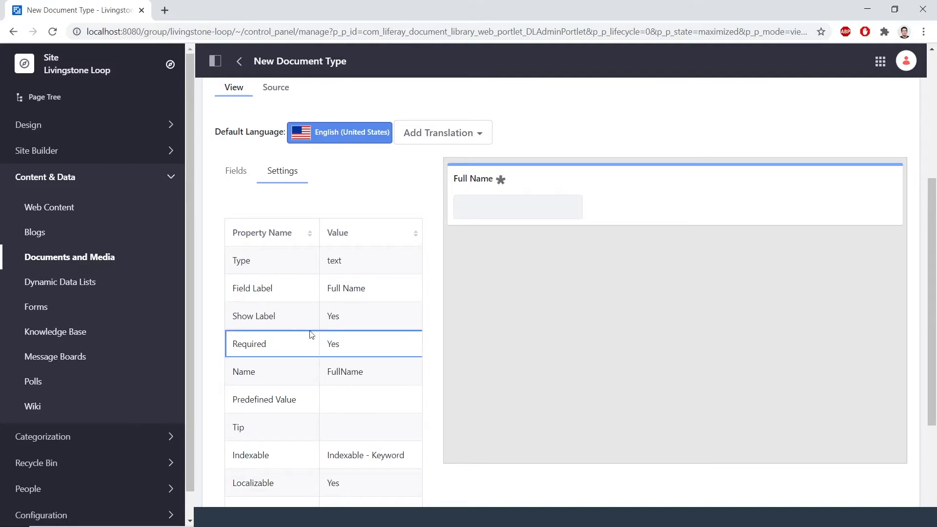
# Step: Add an Integer field below Full Name and label it "Employee ID Number"
pyautogui.click(239, 173)
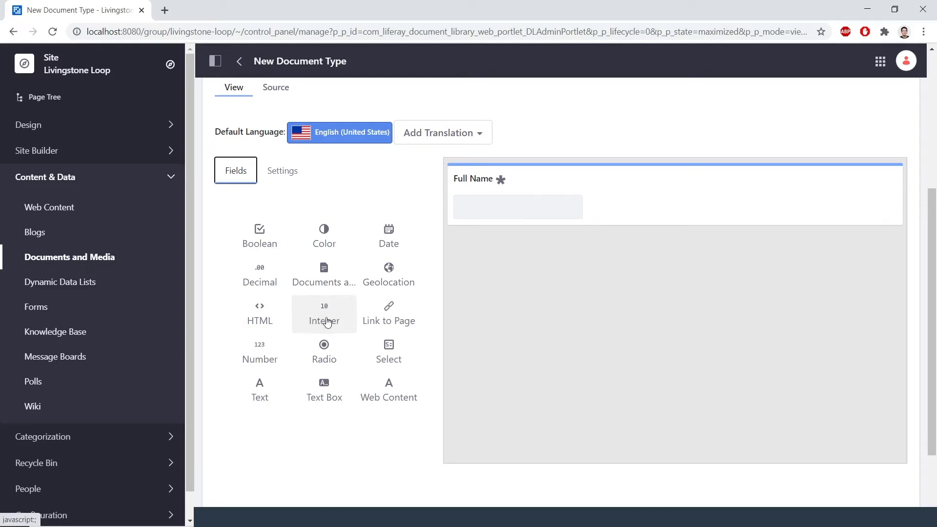
pyautogui.moveTo(328, 318); pyautogui.dragTo(506, 288)
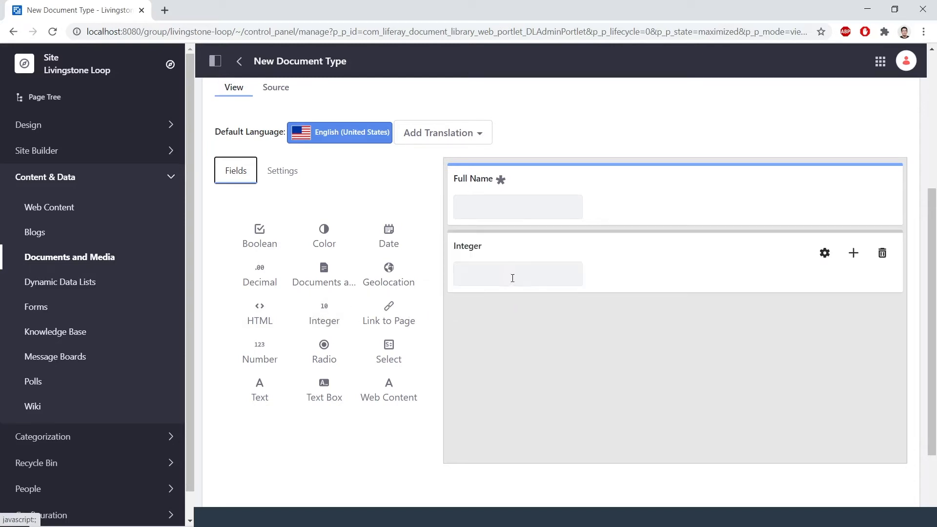
pyautogui.click(503, 254)
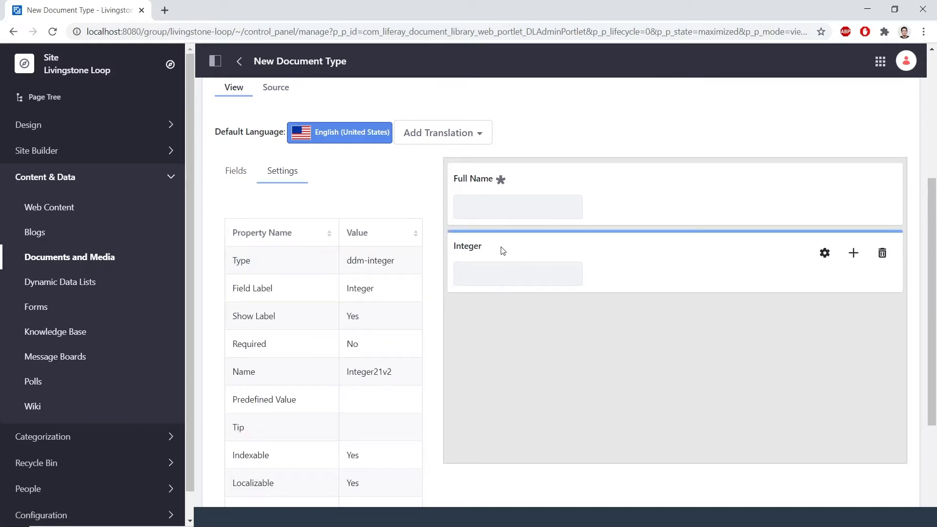
pyautogui.doubleClick(372, 287)
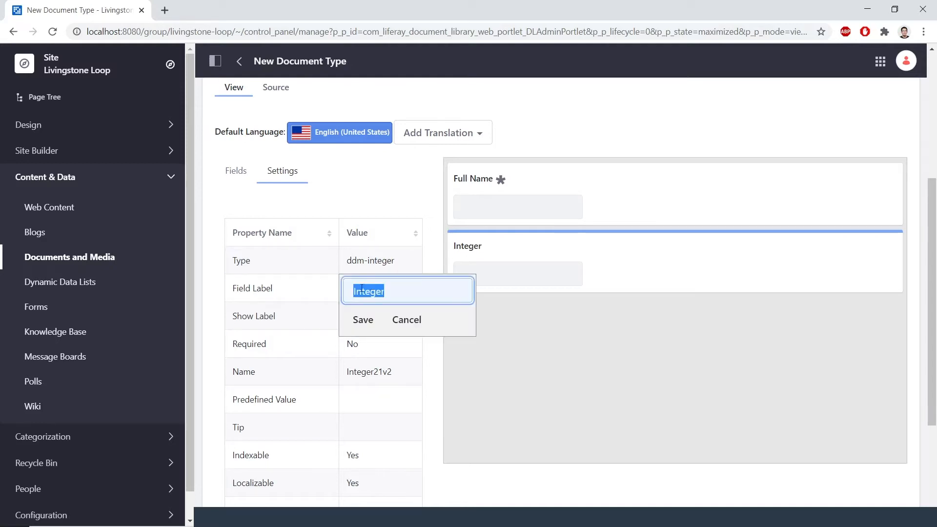
pyautogui.write('Empl')
pyautogui.write('o')
pyautogui.press('BackSpace')
pyautogui.write('loyee ID Number')
pyautogui.click(363, 322)
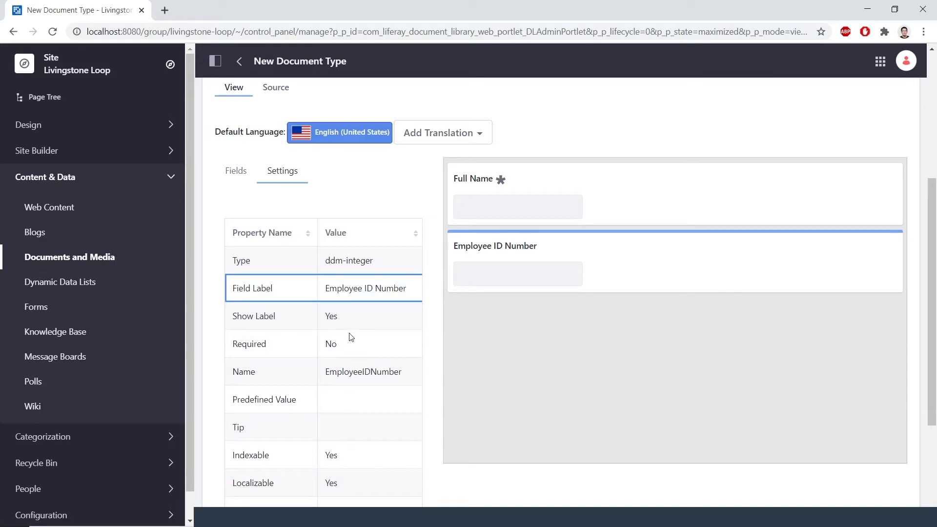
# Step: Make the Employee ID Number field required
pyautogui.click(355, 350)
pyautogui.click(345, 352)
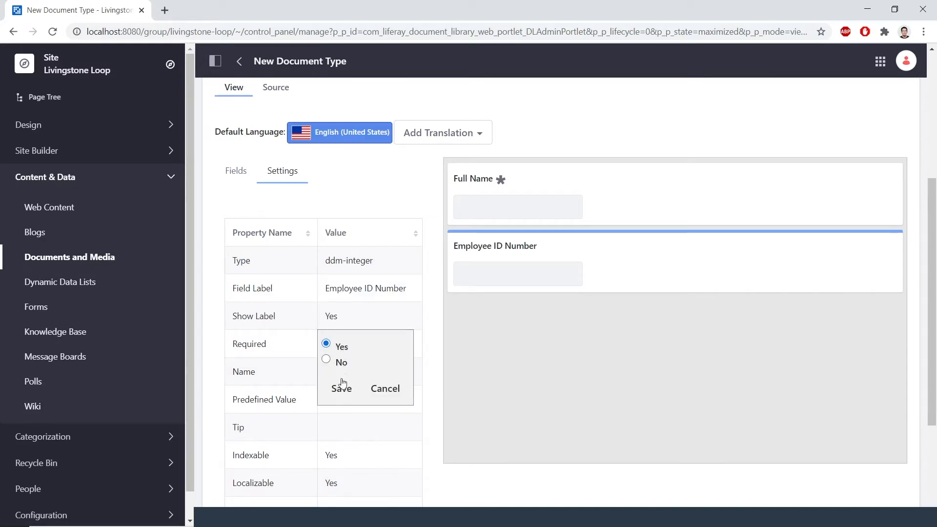
pyautogui.click(342, 388)
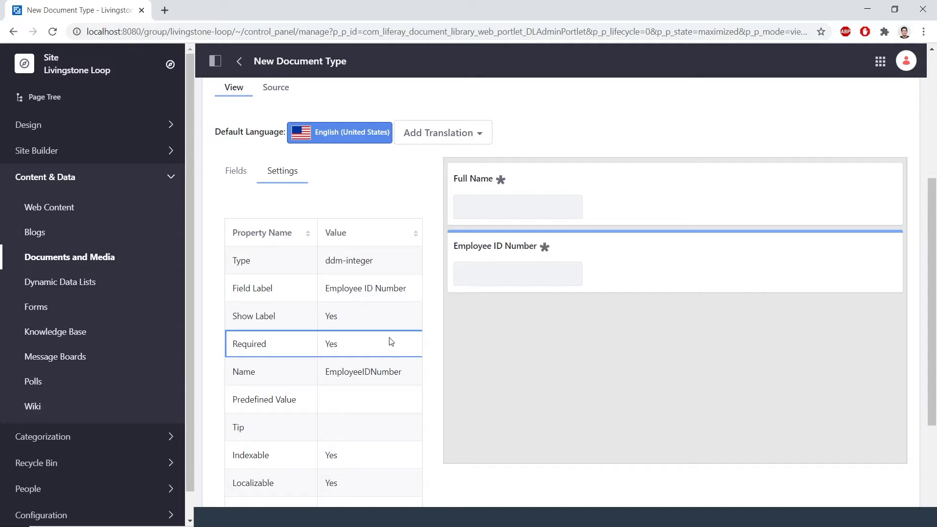
# Step: Add a Text field below Employee ID Number, label it "Home Address", and make it required
pyautogui.click(241, 176)
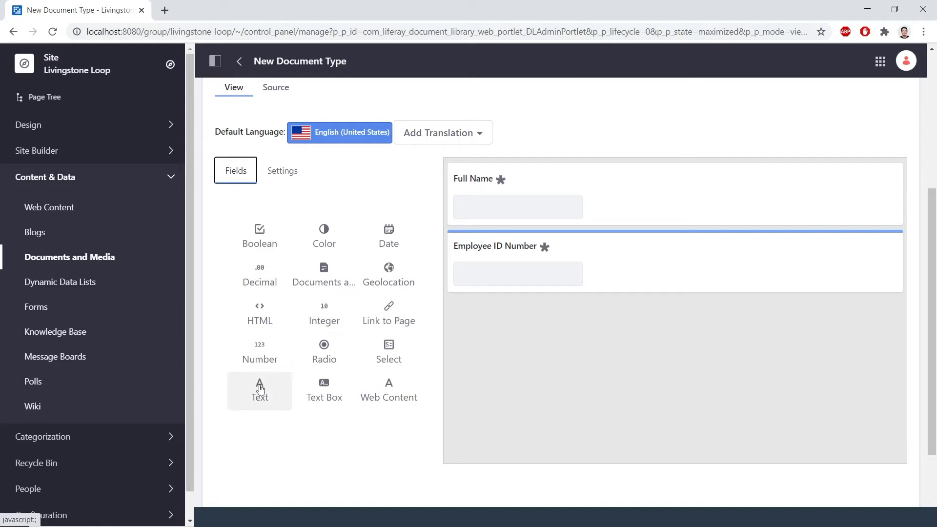
pyautogui.moveTo(260, 389); pyautogui.dragTo(513, 324)
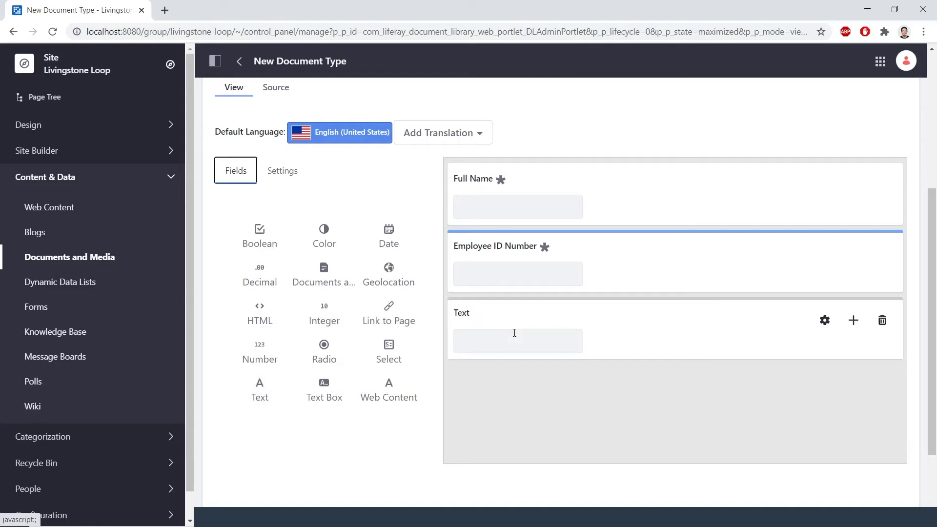
pyautogui.click(514, 322)
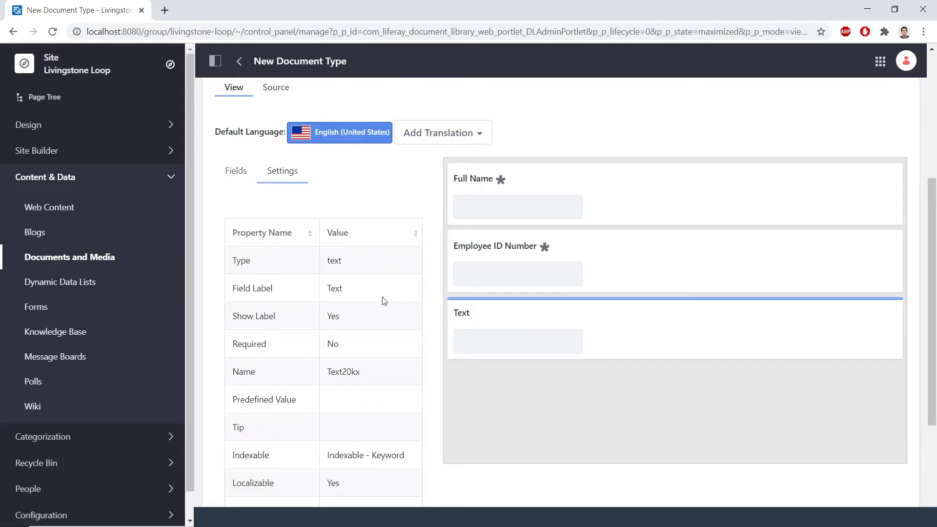
pyautogui.doubleClick(347, 291)
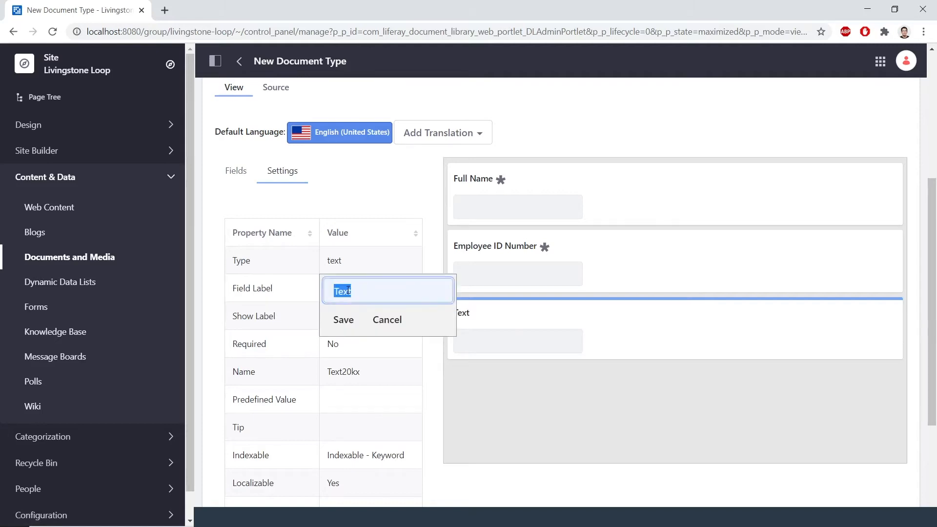
pyautogui.write('Home Address')
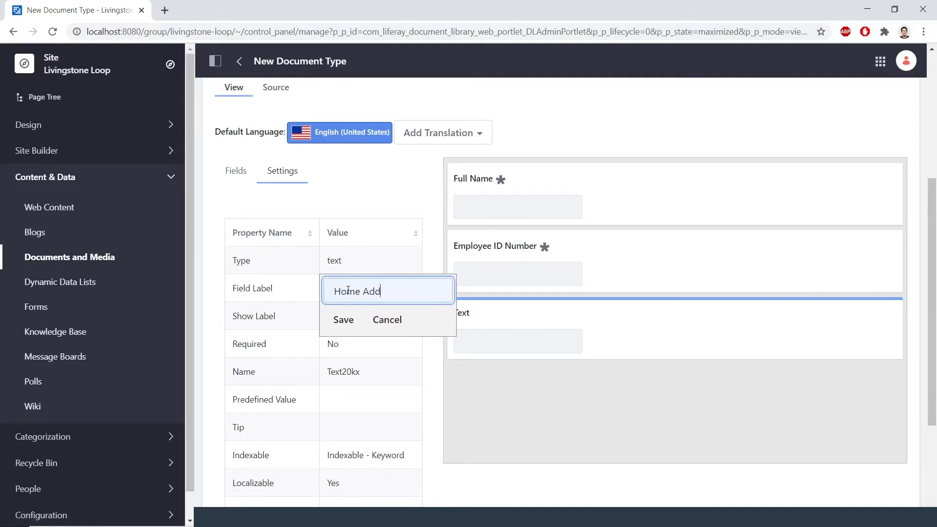
pyautogui.click(344, 321)
pyautogui.doubleClick(358, 344)
pyautogui.click(341, 346)
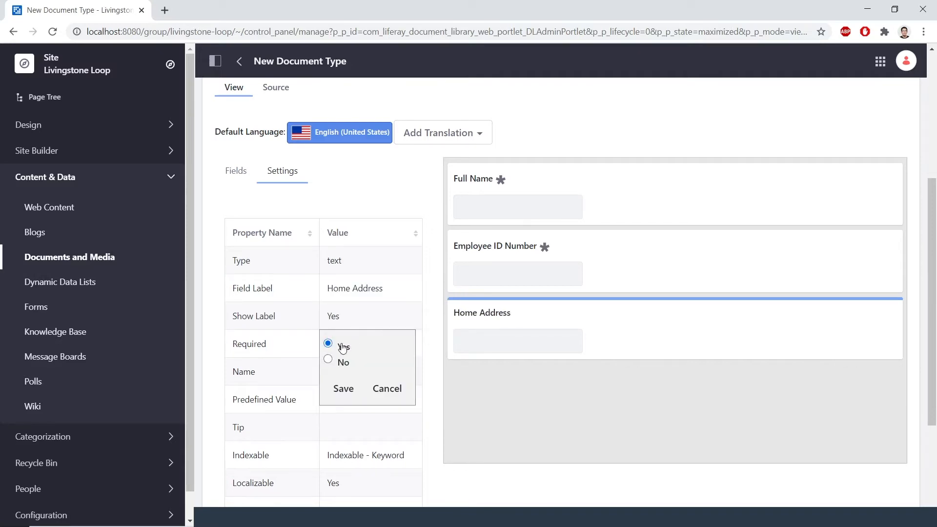
pyautogui.click(344, 388)
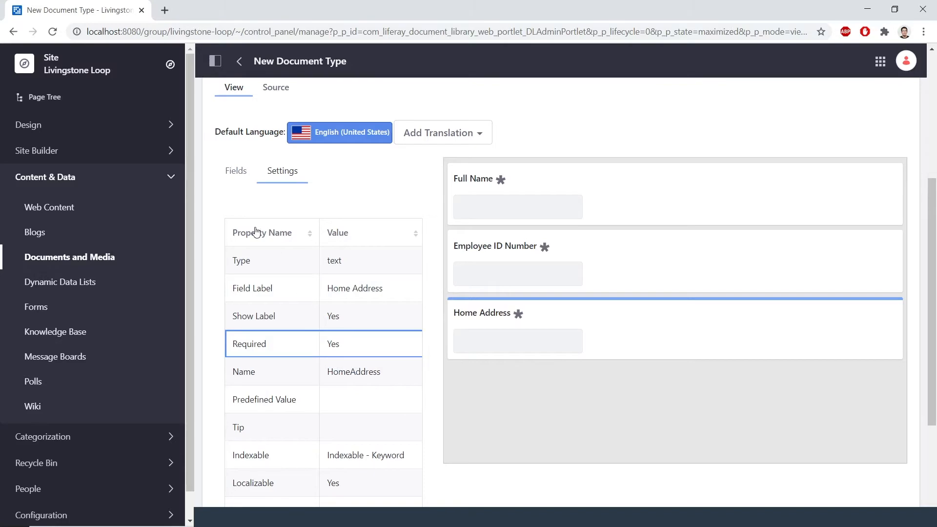
# Step: Add a Date field below Home Address and label it "Date of Birth"
pyautogui.click(233, 179)
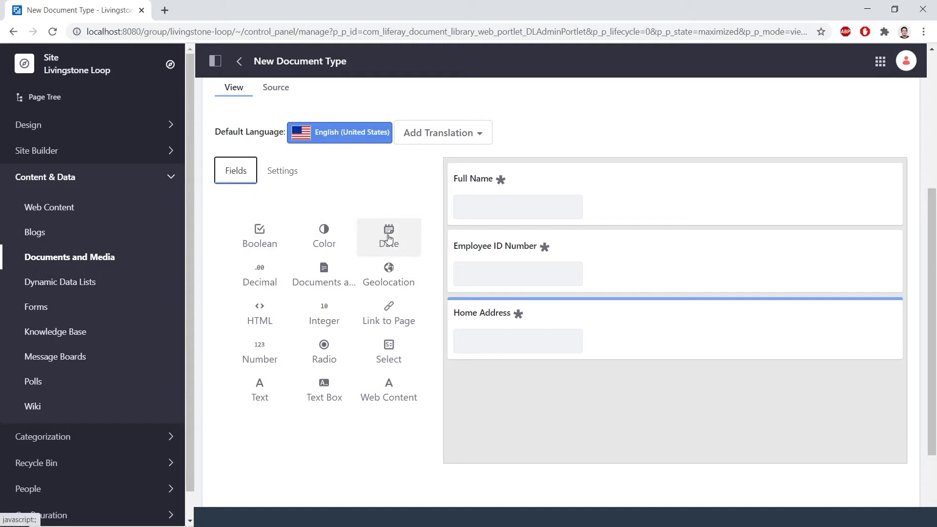
pyautogui.moveTo(399, 240); pyautogui.dragTo(518, 406)
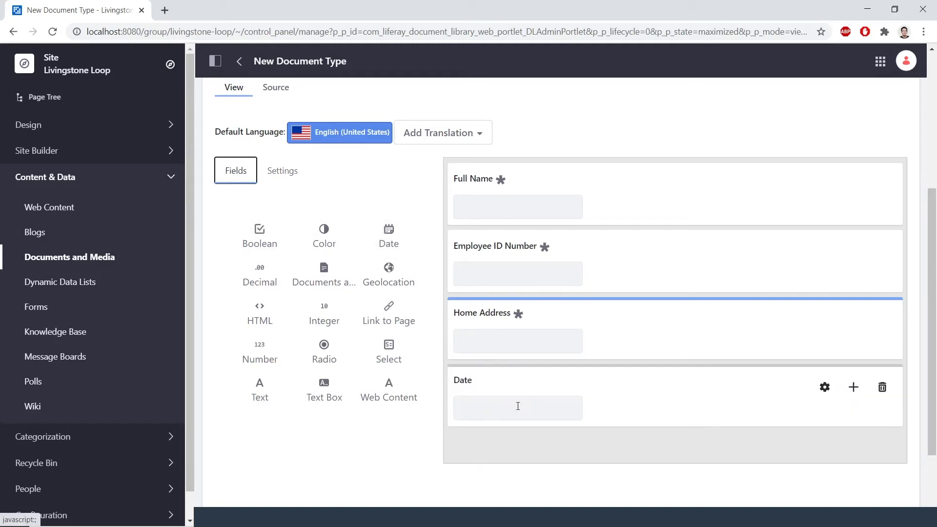
pyautogui.click(486, 380)
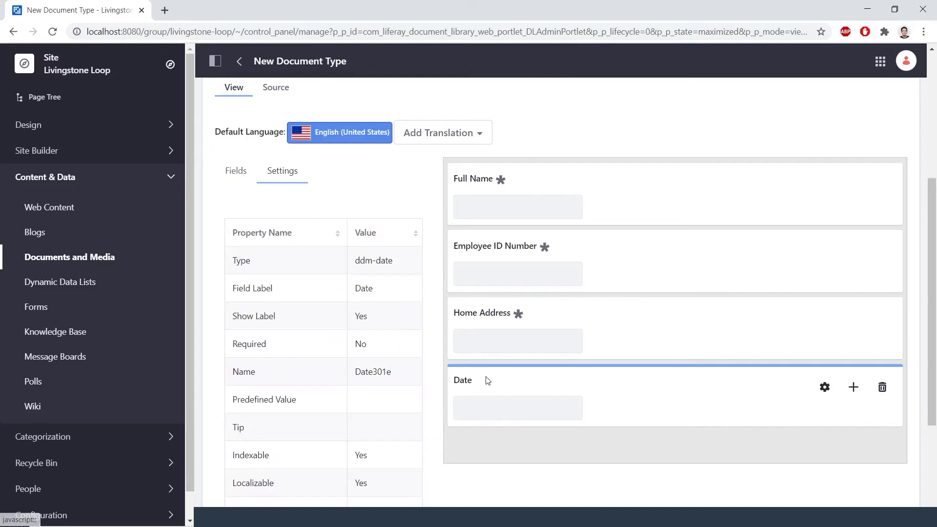
pyautogui.doubleClick(366, 287)
pyautogui.press('End')
pyautogui.write('of Birth')
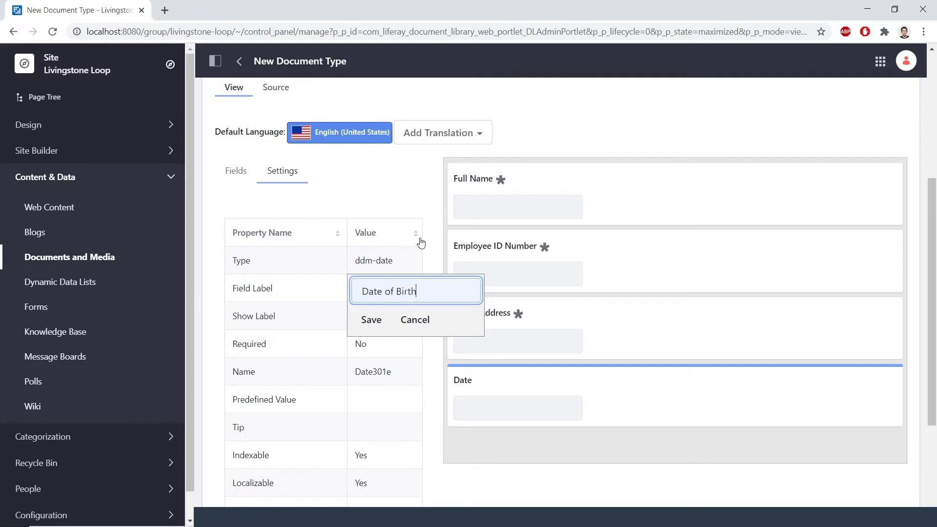
pyautogui.click(380, 321)
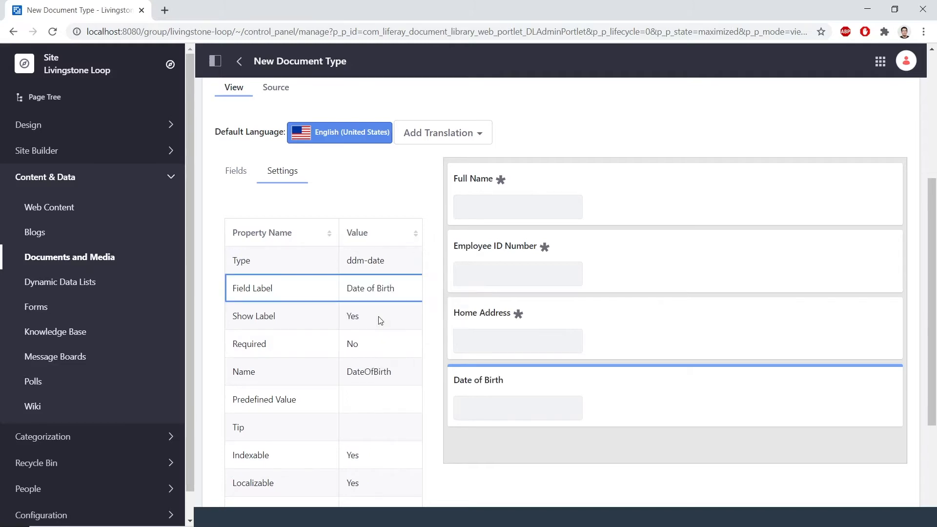
# Step: Make the Date of Birth field required
pyautogui.doubleClick(388, 356)
pyautogui.click(362, 347)
pyautogui.click(370, 387)
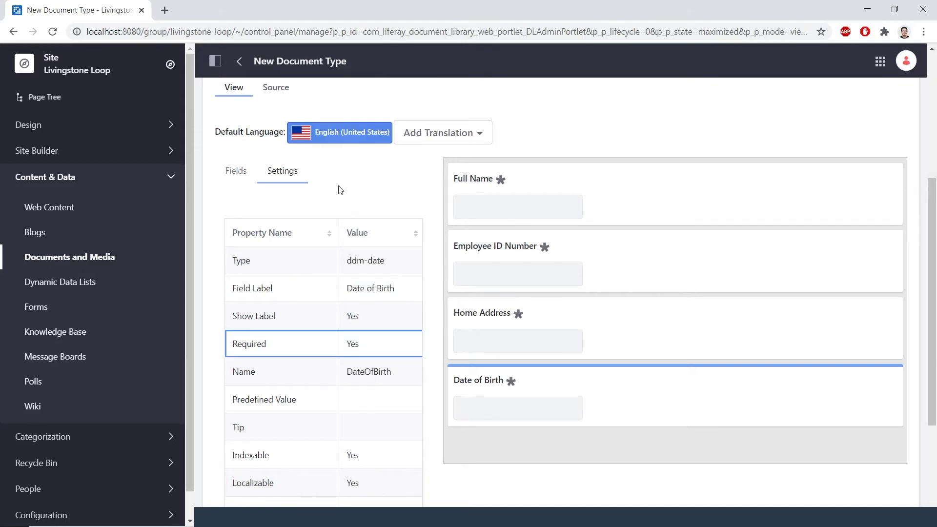
# Step: Add a Text field below Date of Birth, label it "Employee Job Title", and make it required
pyautogui.click(236, 172)
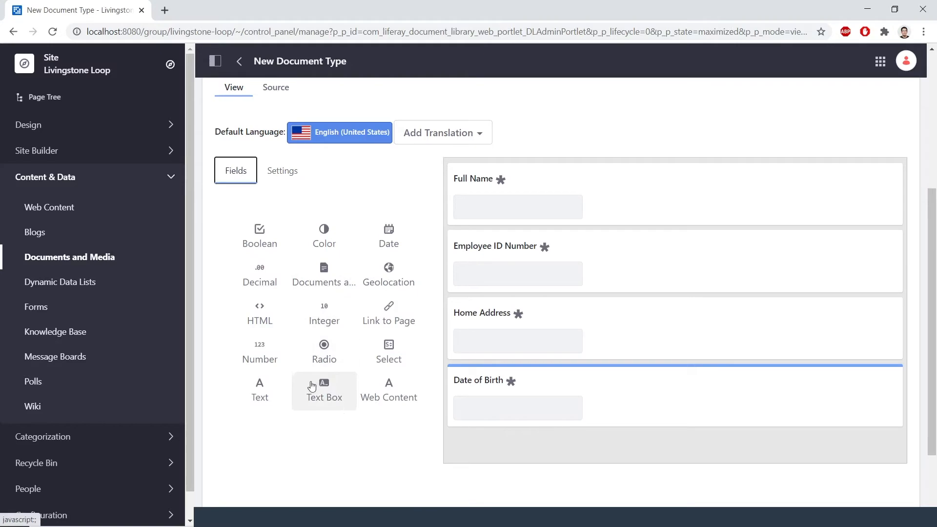
pyautogui.moveTo(270, 386); pyautogui.dragTo(538, 446)
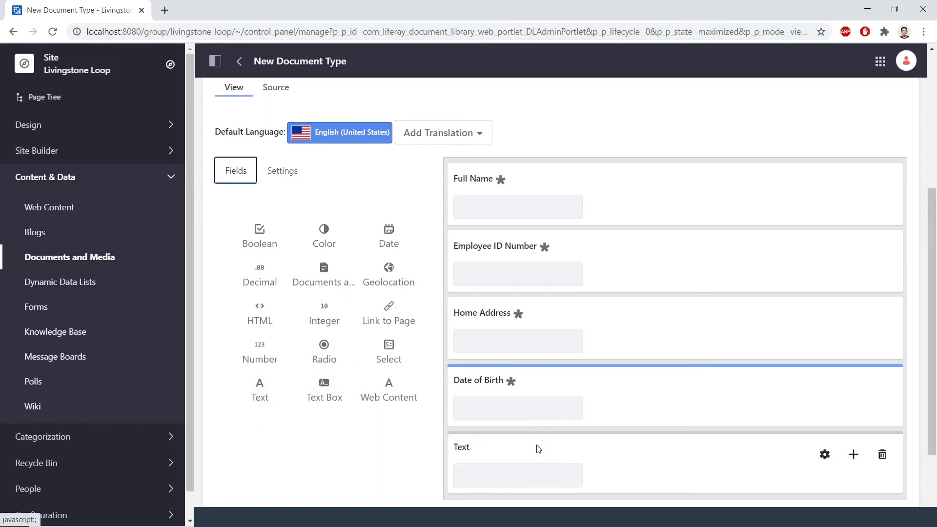
pyautogui.click(507, 445)
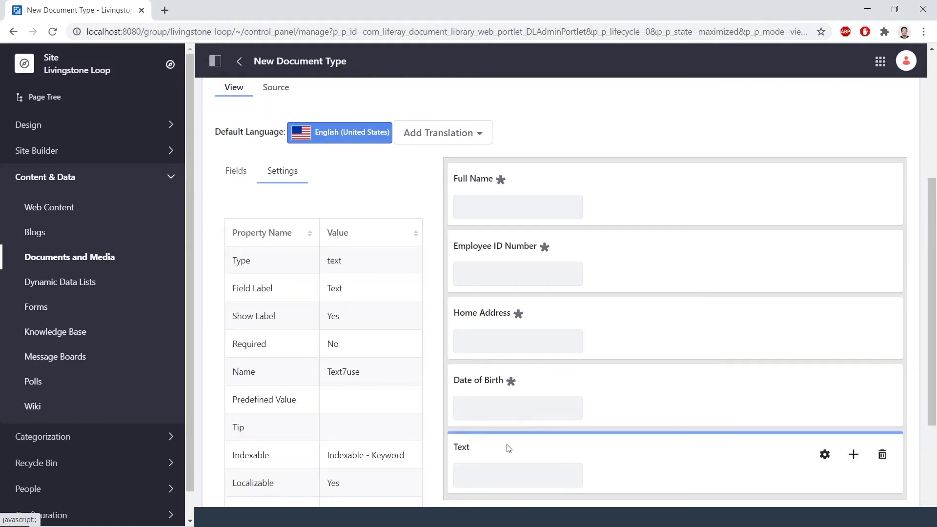
pyautogui.doubleClick(361, 287)
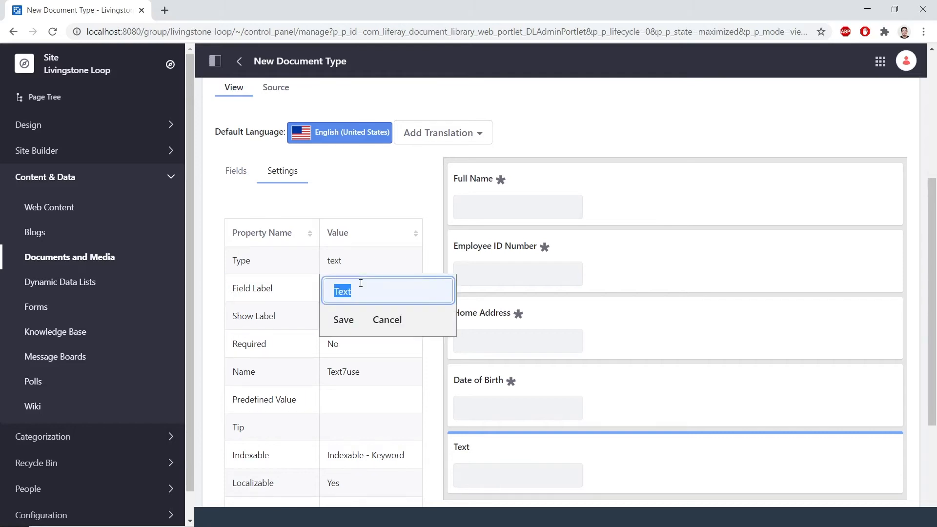
pyautogui.write('Employee Job Title')
pyautogui.click(351, 388)
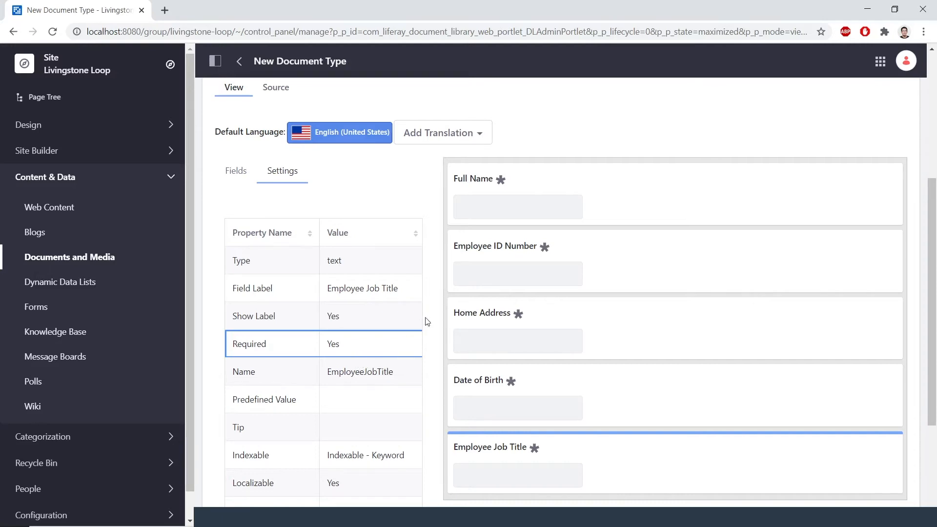
# Step: Save the document type and start a new Basic Employee Record document in the site's Documents and Media
pyautogui.scroll(-4, 435, 316)
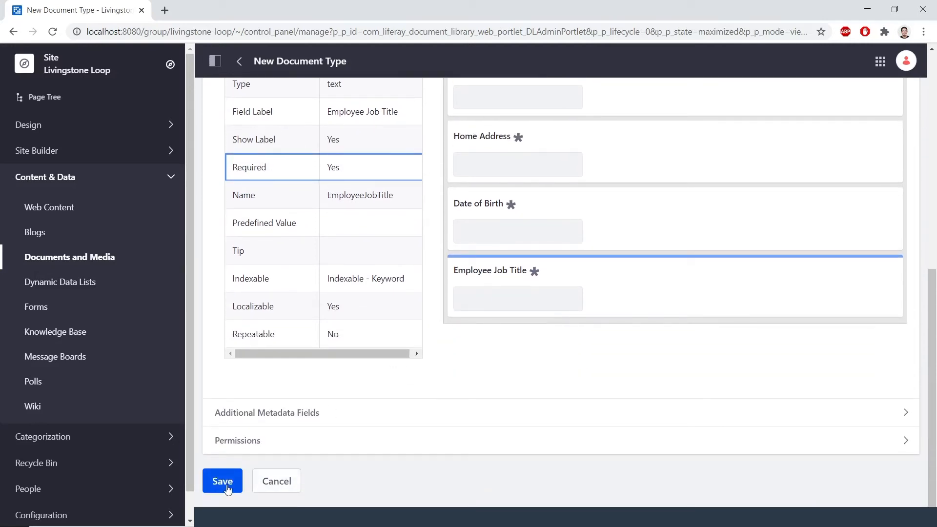
pyautogui.scroll(2, 220, 485)
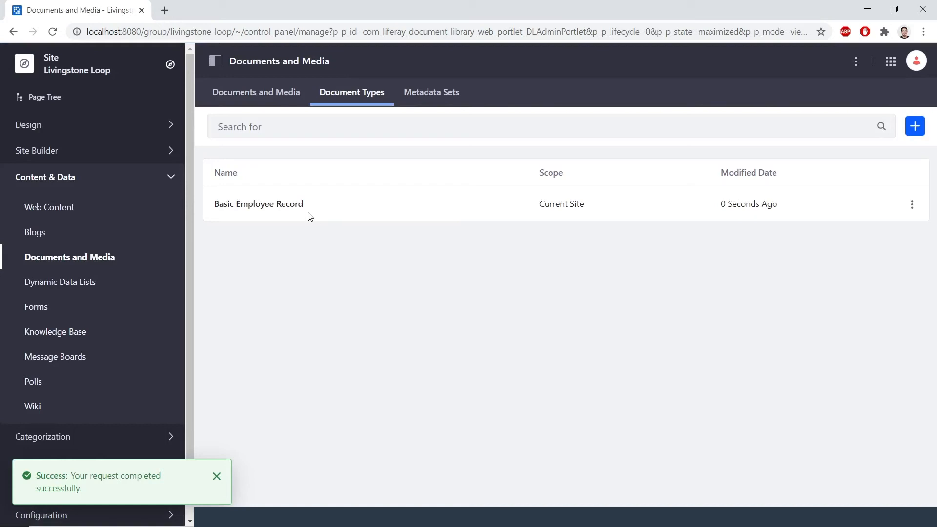
pyautogui.click(277, 100)
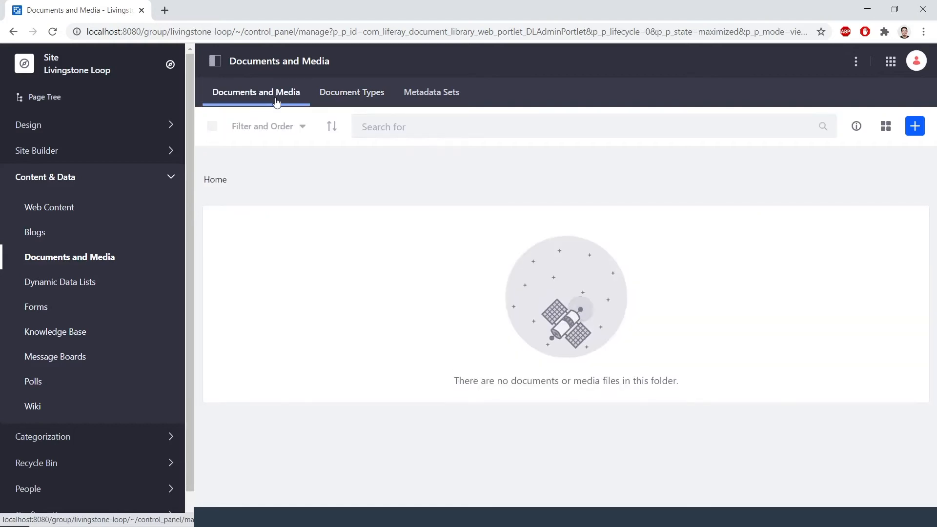
pyautogui.click(919, 135)
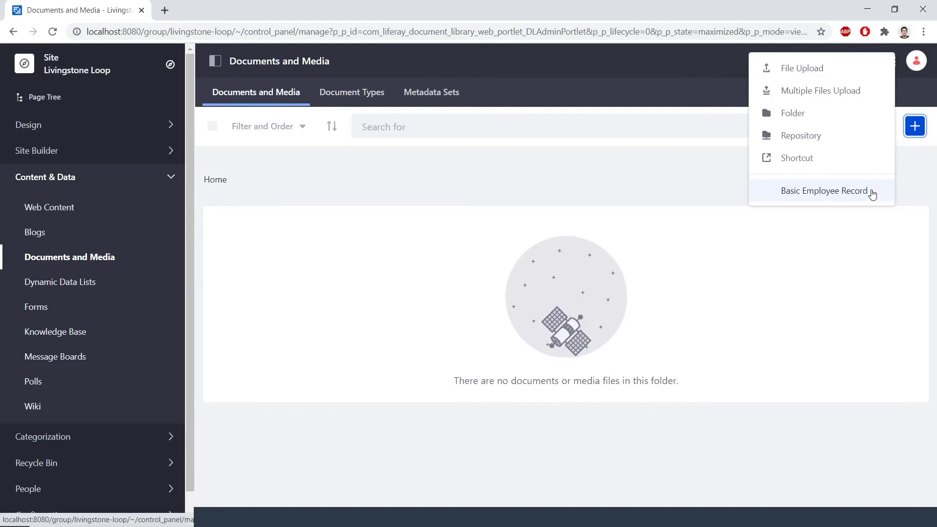
pyautogui.click(840, 194)
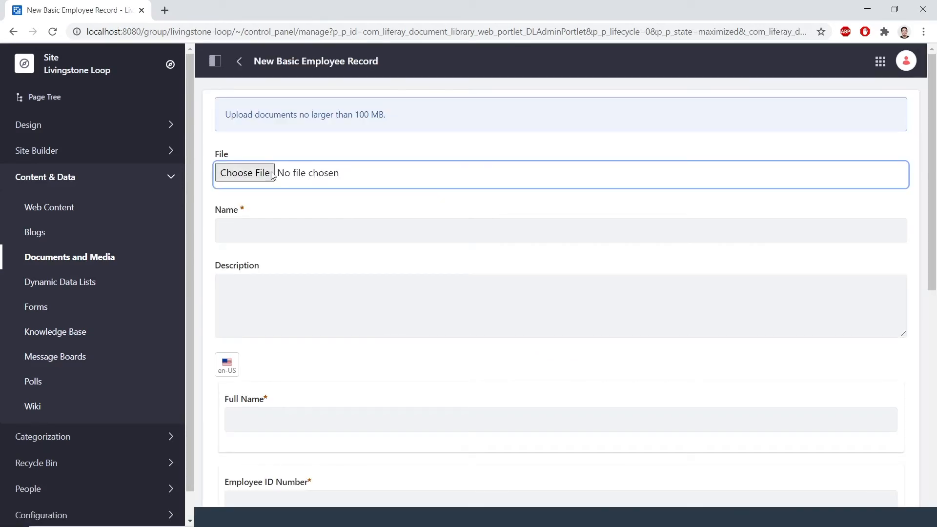
# Step: Choose the employee's PDF from the exercise-src folder inside exercise-src (1) in Downloads as the record's file
pyautogui.click(264, 174)
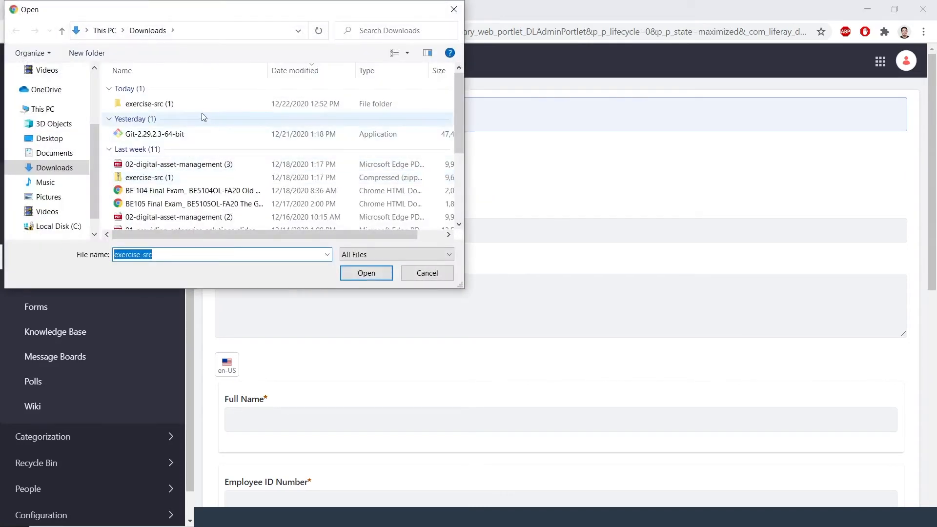
pyautogui.doubleClick(203, 104)
pyautogui.doubleClick(204, 104)
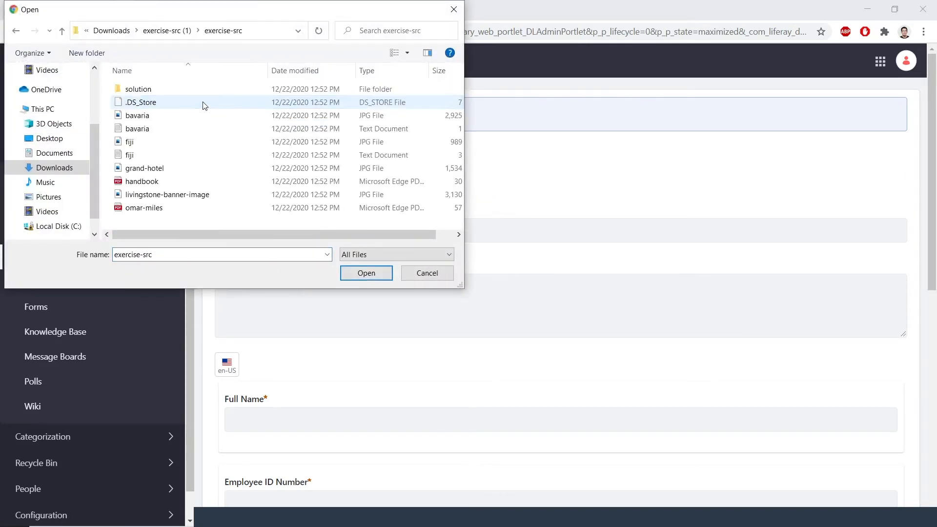
pyautogui.doubleClick(190, 208)
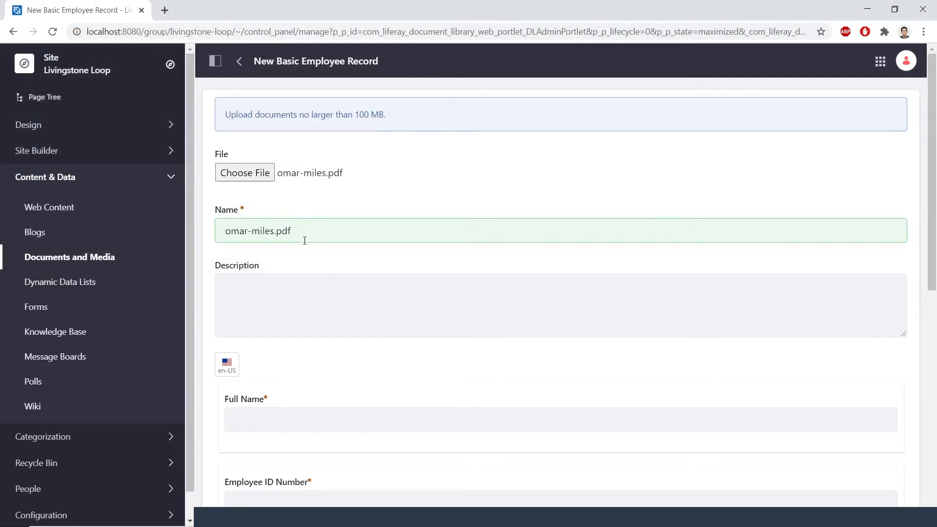
# Step: Replace the document name with the employee's full name followed by "Employee Record"
pyautogui.moveTo(293, 231); pyautogui.dragTo(216, 231)
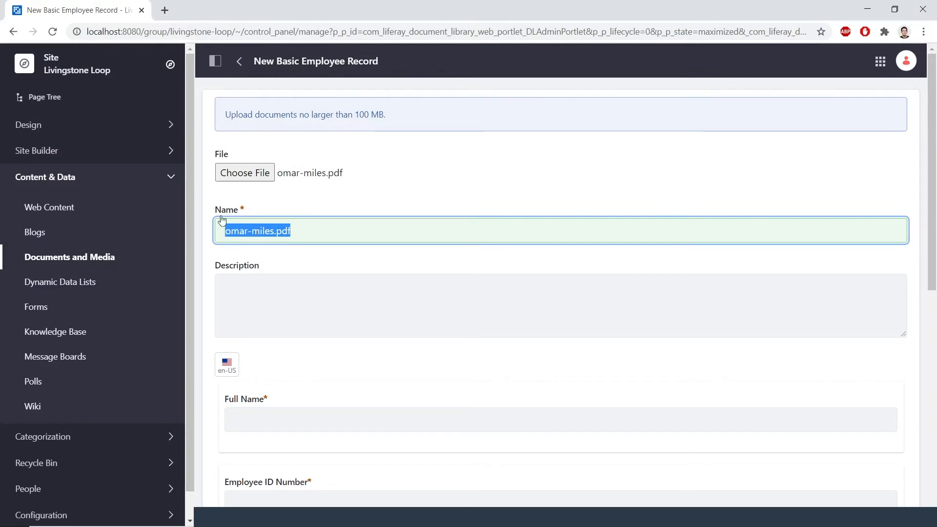
pyautogui.write('Omar Miles Empl')
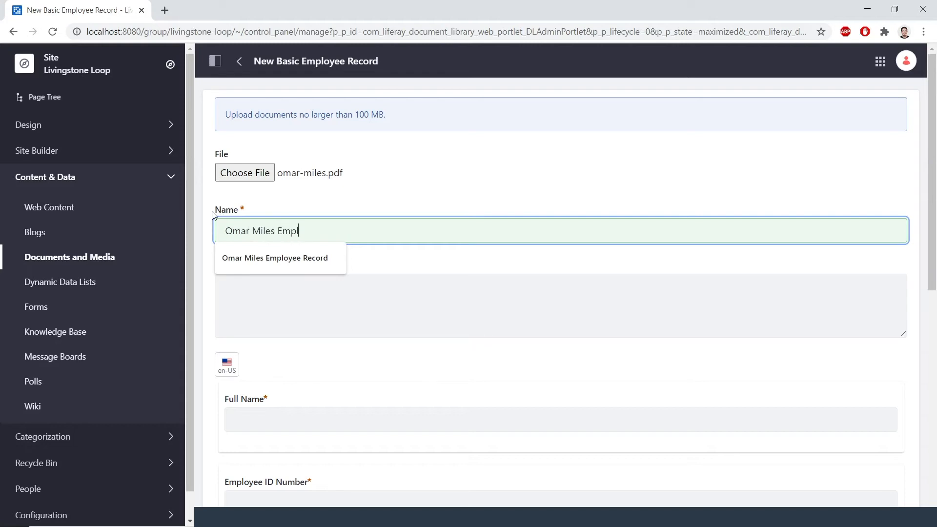
pyautogui.write('oyee Record')
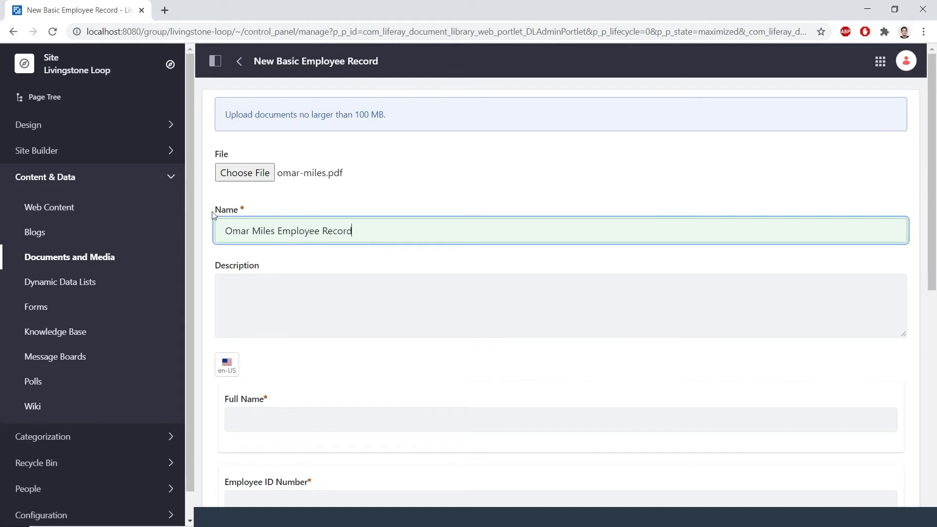
pyautogui.click(447, 313)
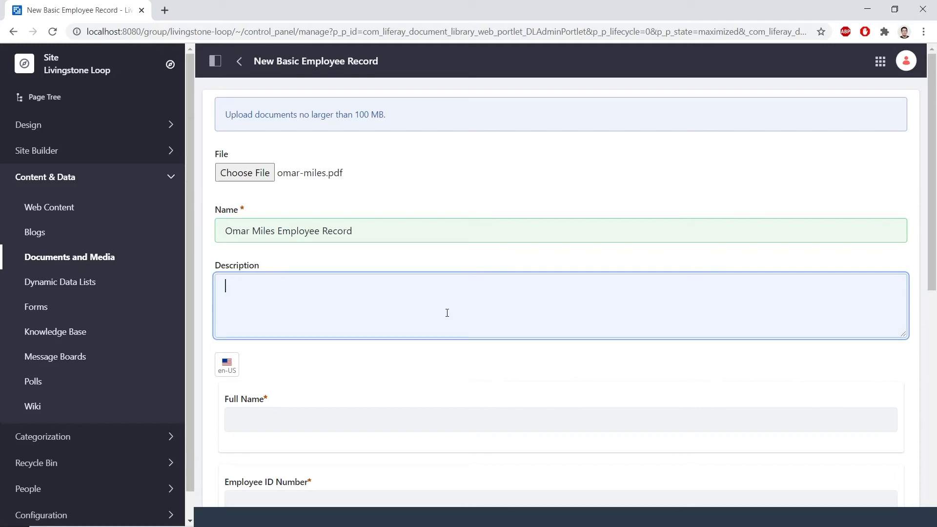
# Step: Fill in the employee's full name and employee ID number
pyautogui.scroll(-1, 445, 309)
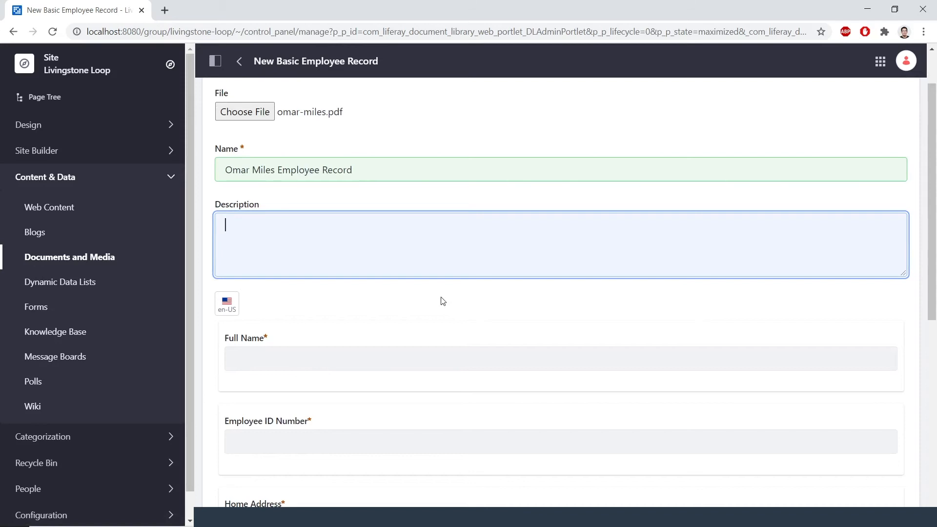
pyautogui.scroll(-1, 439, 298)
pyautogui.click(383, 291)
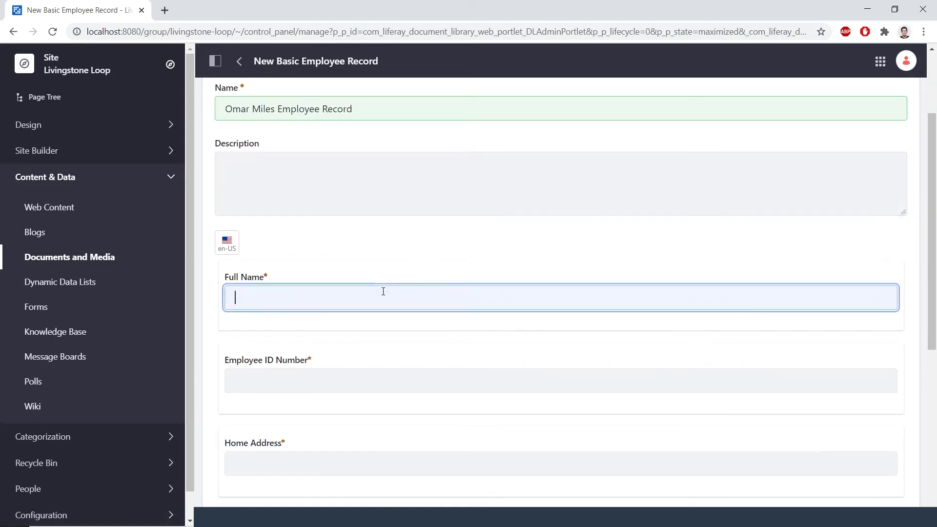
pyautogui.write('Omar Miles')
pyautogui.click(341, 385)
pyautogui.write('1')
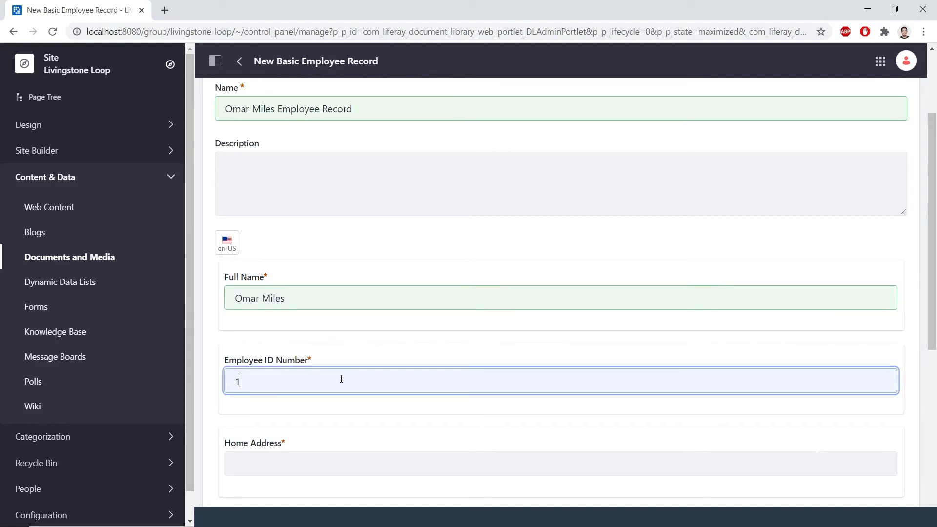
pyautogui.write('74903')
# Step: Fill in the employee's home address
pyautogui.scroll(-3, 341, 379)
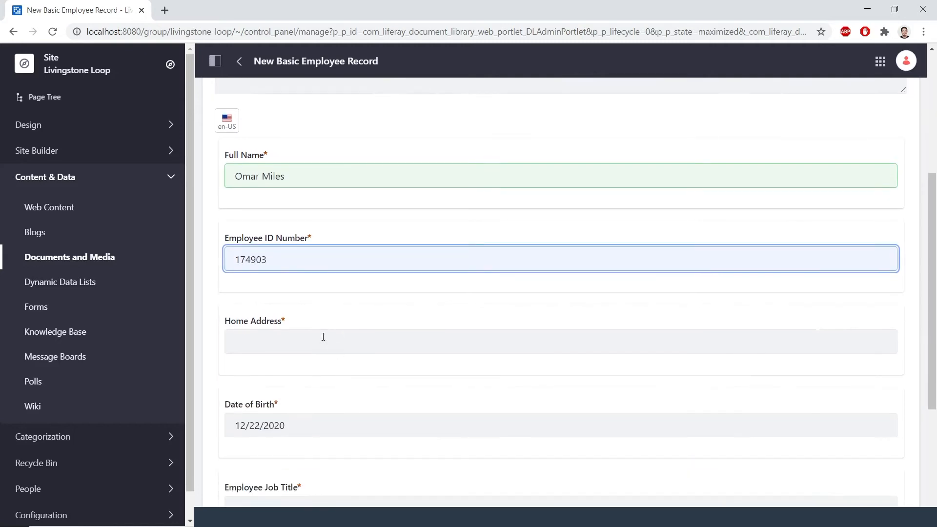
pyautogui.click(314, 347)
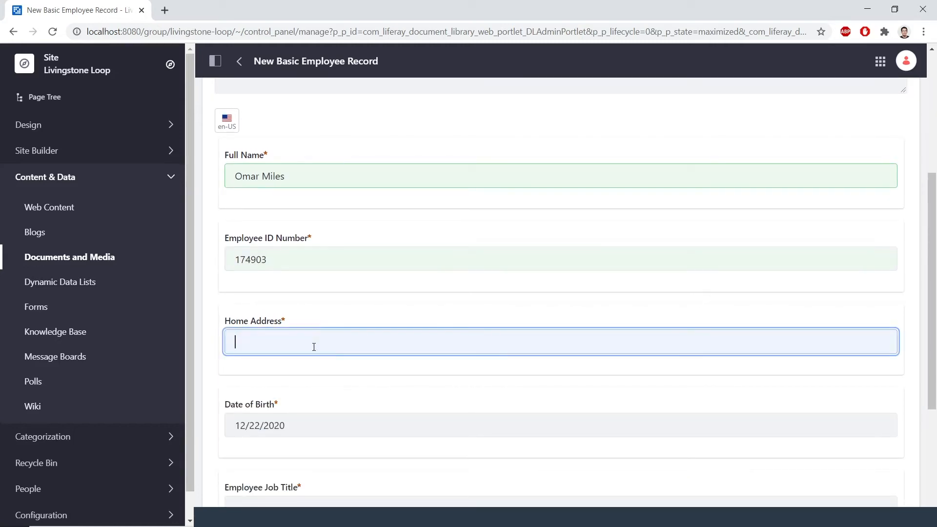
pyautogui.write('123 Main Stre')
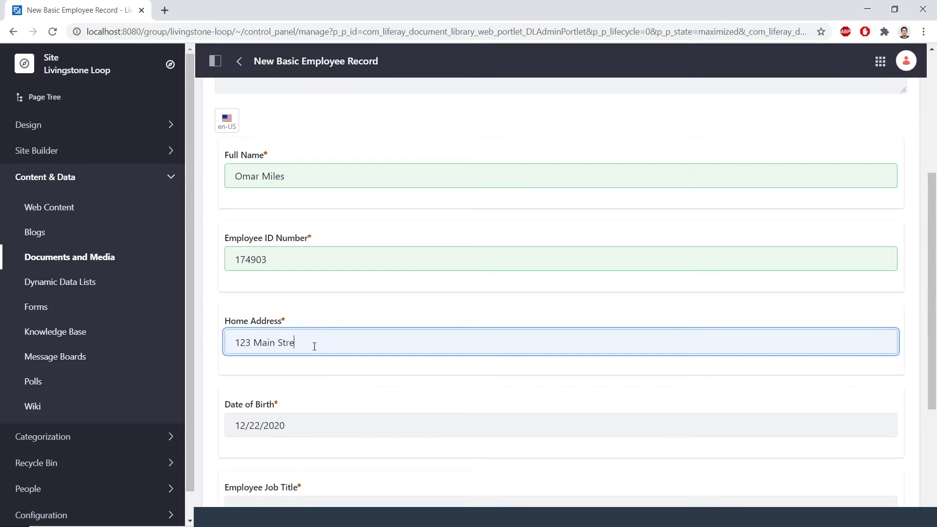
pyautogui.write('et, Anytown, USA')
# Step: Replace the default Date of Birth value with the employee's date of birth
pyautogui.scroll(-1, 356, 342)
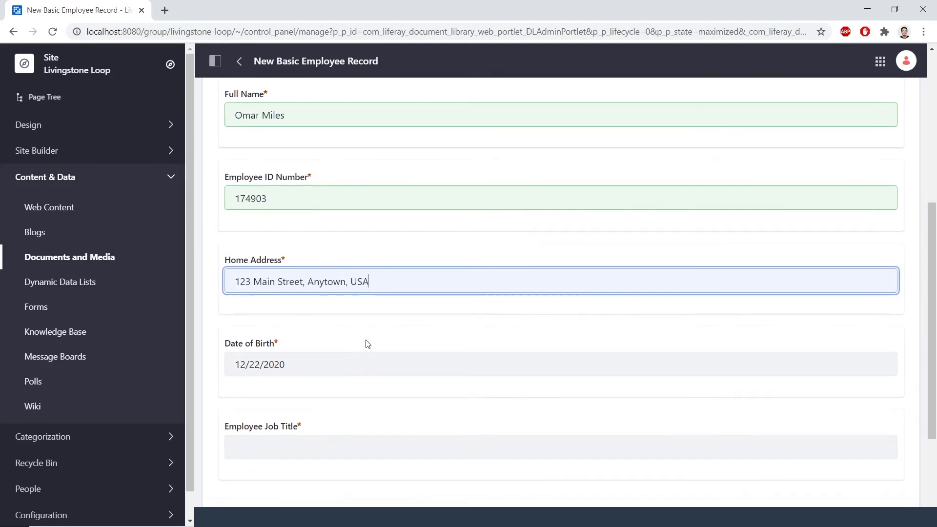
pyautogui.click(456, 359)
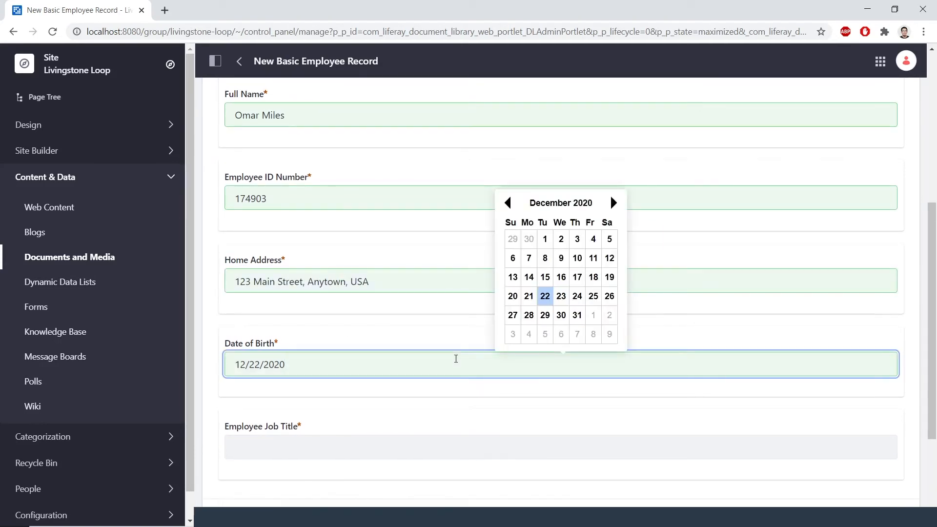
pyautogui.click(508, 203)
pyautogui.click(253, 364)
pyautogui.moveTo(235, 364); pyautogui.dragTo(302, 362)
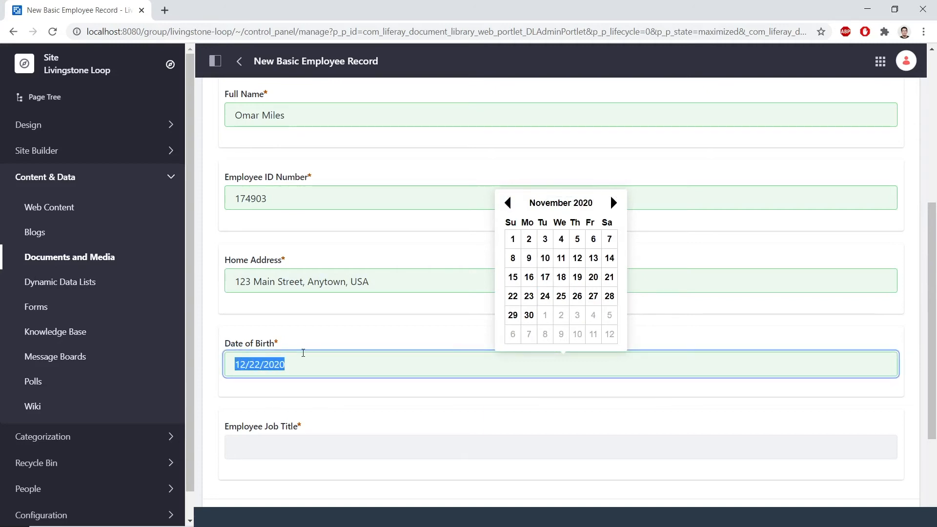
pyautogui.write('04/18/1983')
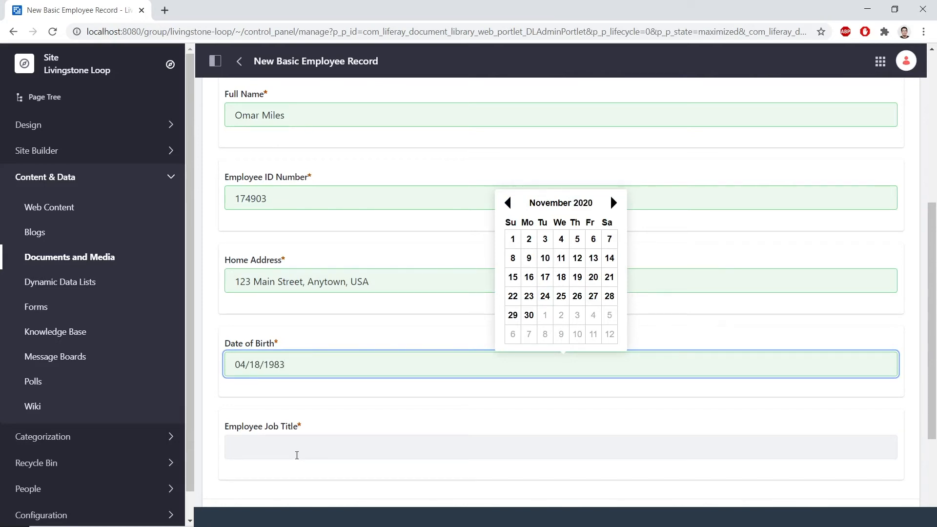
# Step: Set the Employee Job Title to "Editor, Livingstone Life" and publish the record
pyautogui.click(300, 444)
pyautogui.scroll(-1, 304, 415)
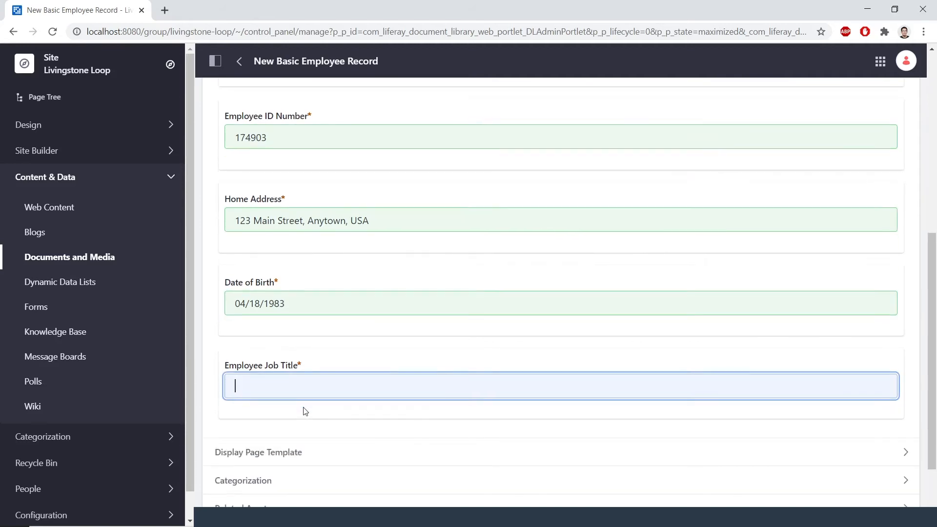
pyautogui.write('Editor, Livingst')
pyautogui.write('one Life')
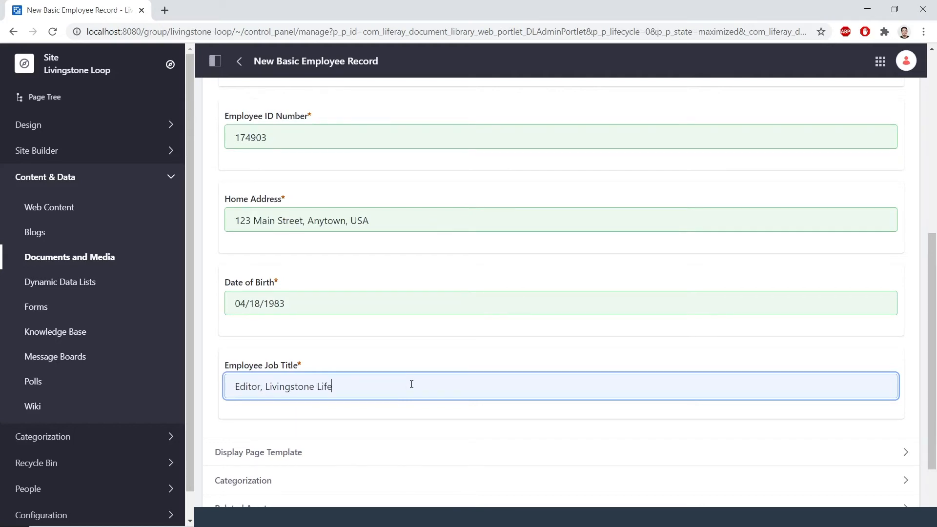
pyautogui.click(418, 369)
pyautogui.scroll(-2, 415, 369)
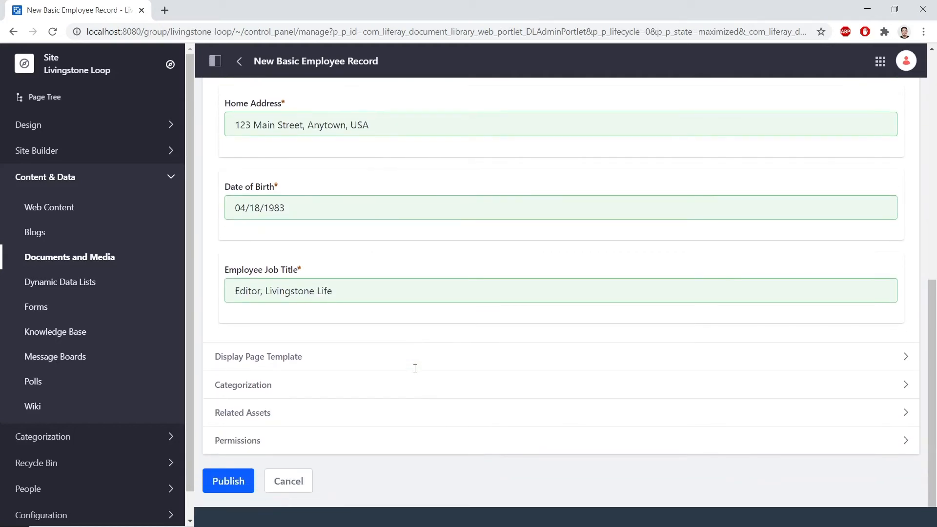
pyautogui.click(226, 481)
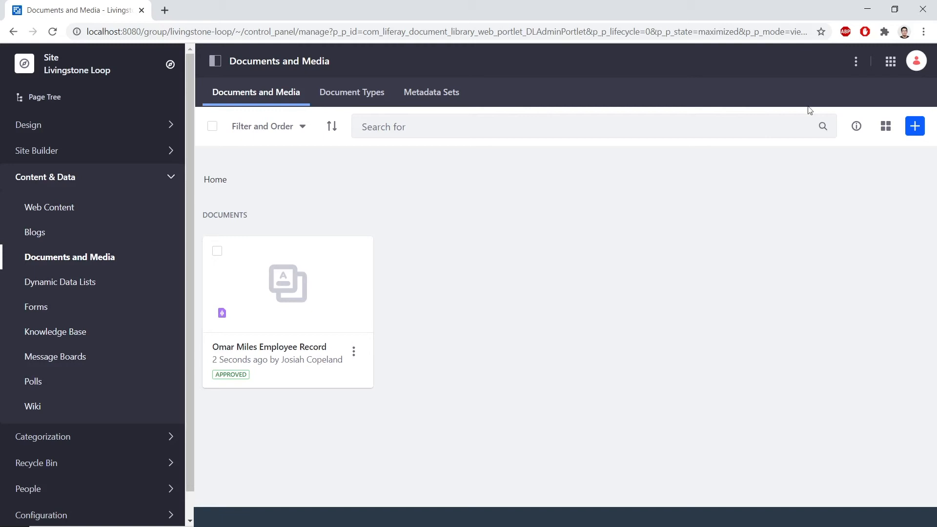
# Step: Switch to the Global site and open the document types of its Documents and Media library
pyautogui.click(891, 62)
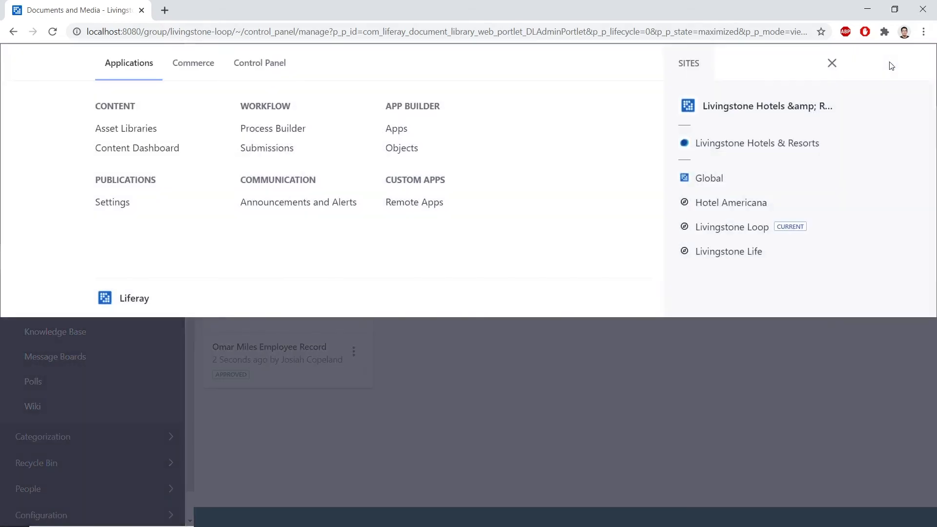
pyautogui.click(712, 181)
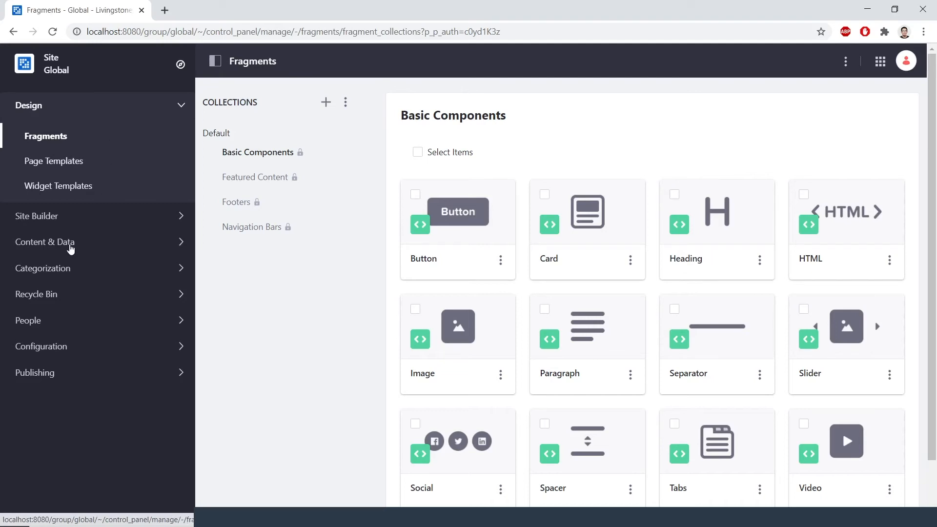
pyautogui.click(71, 245)
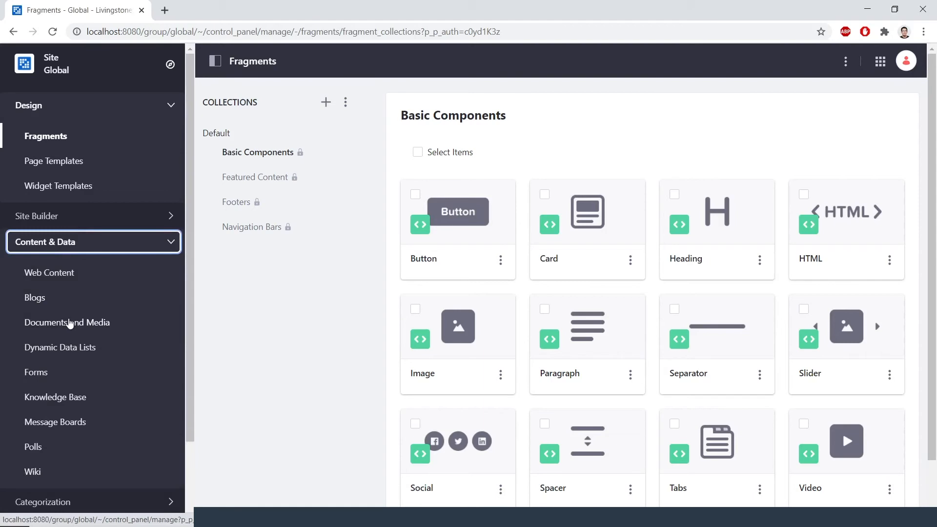
pyautogui.click(70, 322)
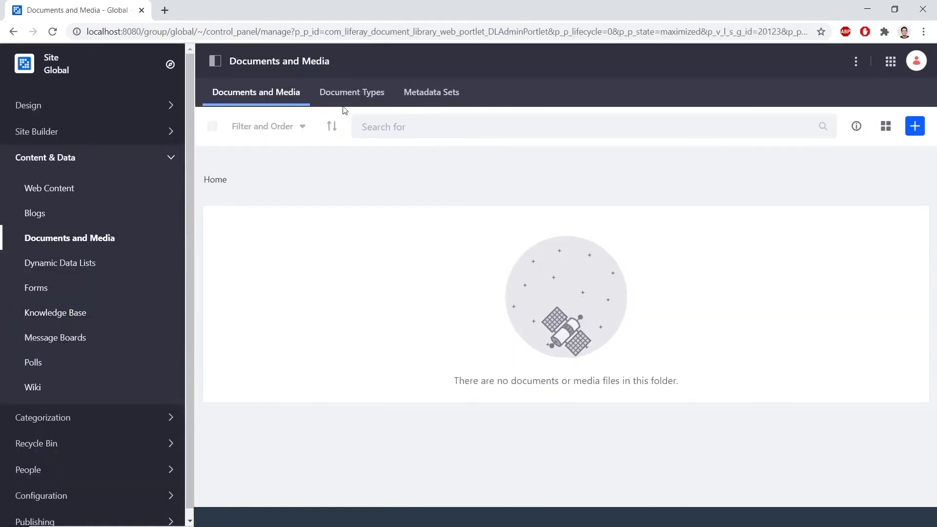
pyautogui.click(347, 97)
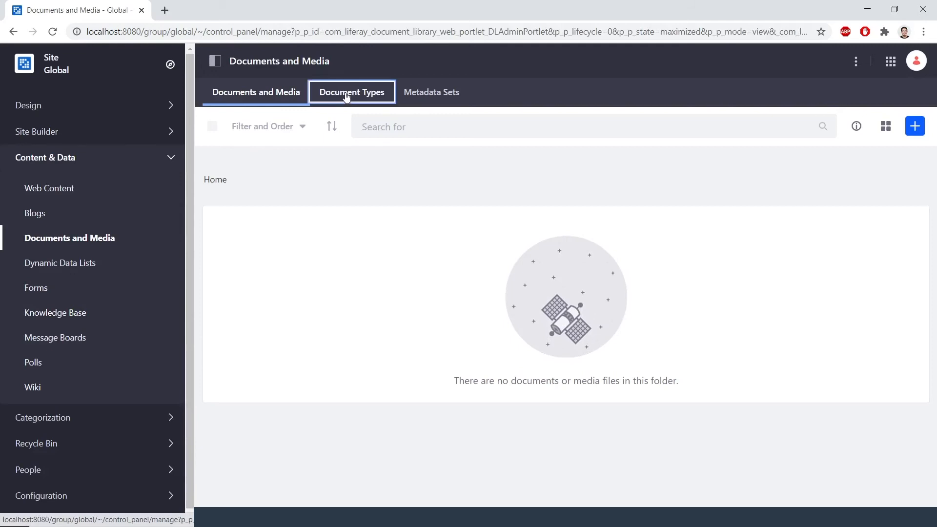
# Step: Start a new document type in the Global site and name it "Image Type"
pyautogui.click(915, 126)
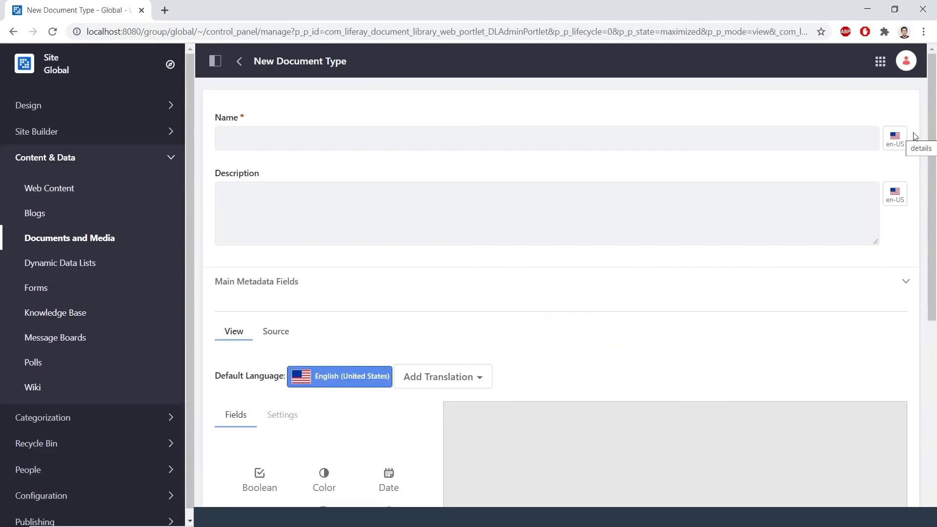
pyautogui.click(456, 128)
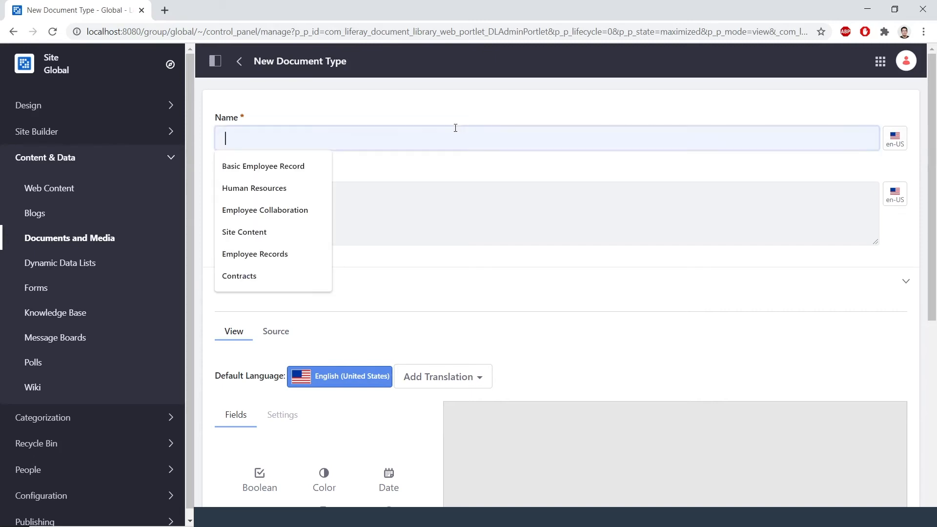
pyautogui.write('Image Type')
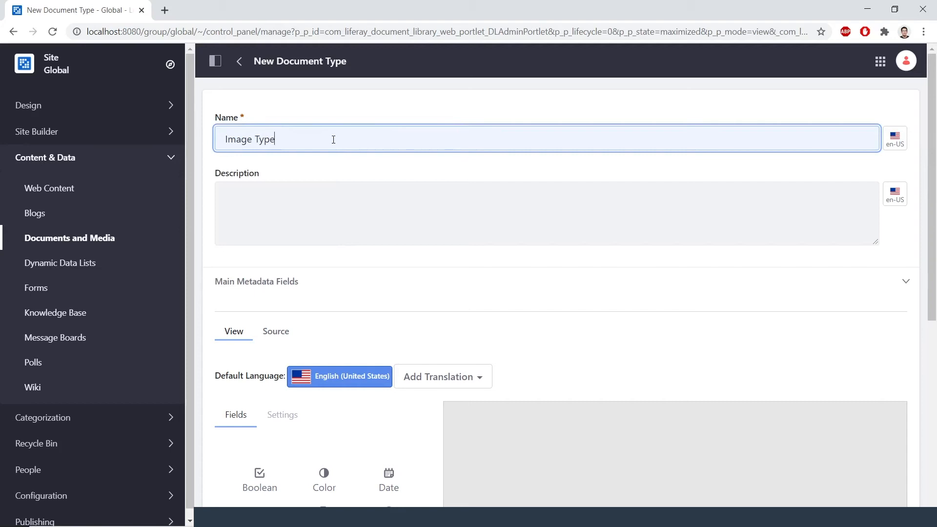
pyautogui.click(419, 236)
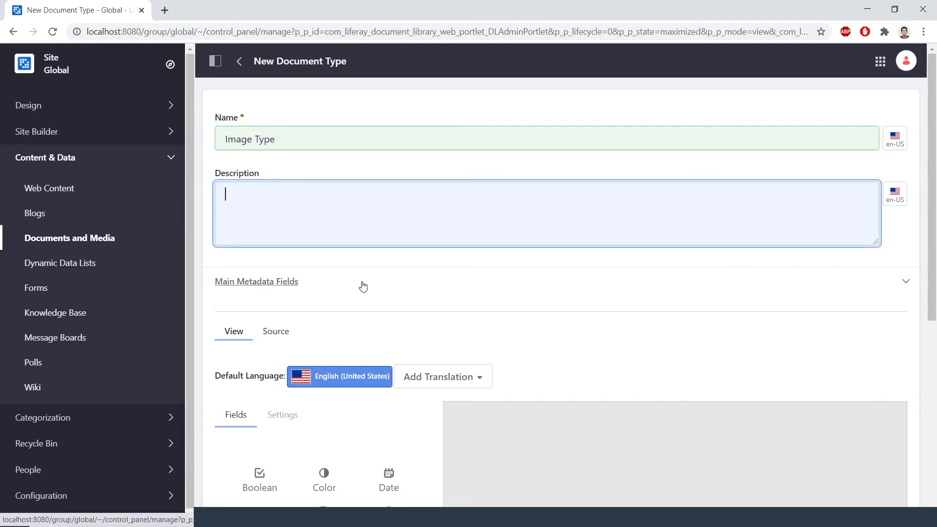
# Step: Add a Select field to the document type and set its field label to "Image Type"
pyautogui.scroll(-4, 363, 285)
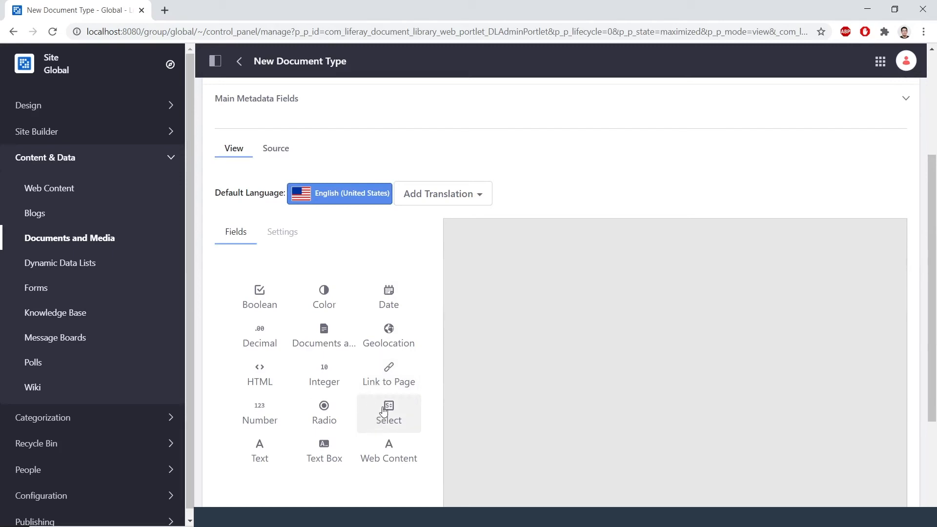
pyautogui.moveTo(384, 412); pyautogui.dragTo(578, 279)
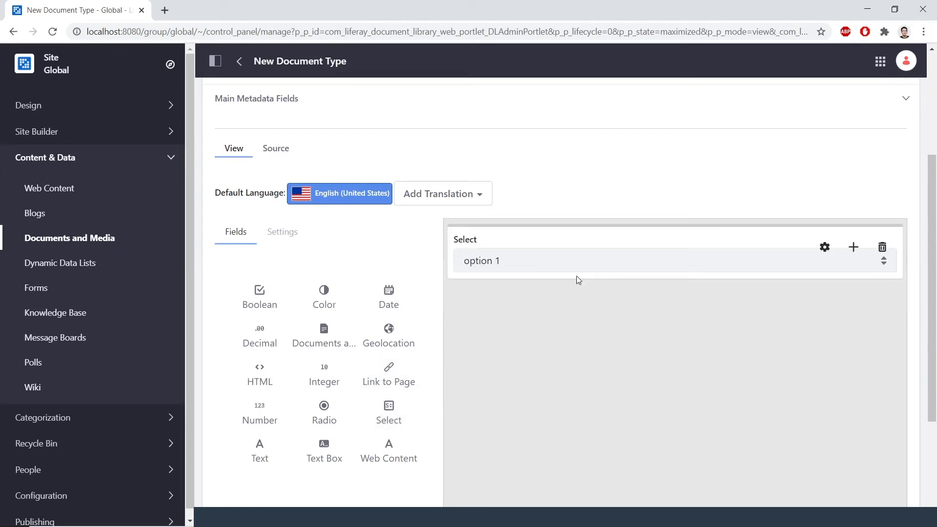
pyautogui.click(553, 235)
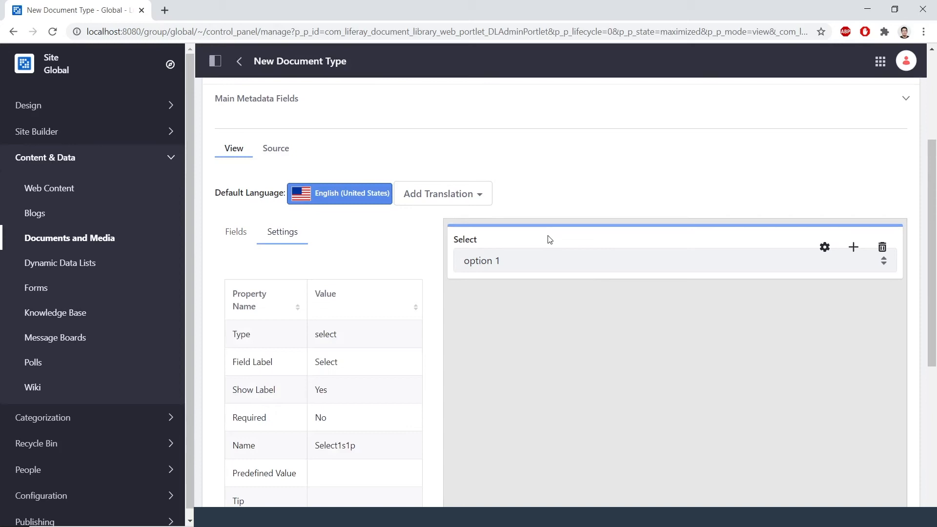
pyautogui.doubleClick(334, 363)
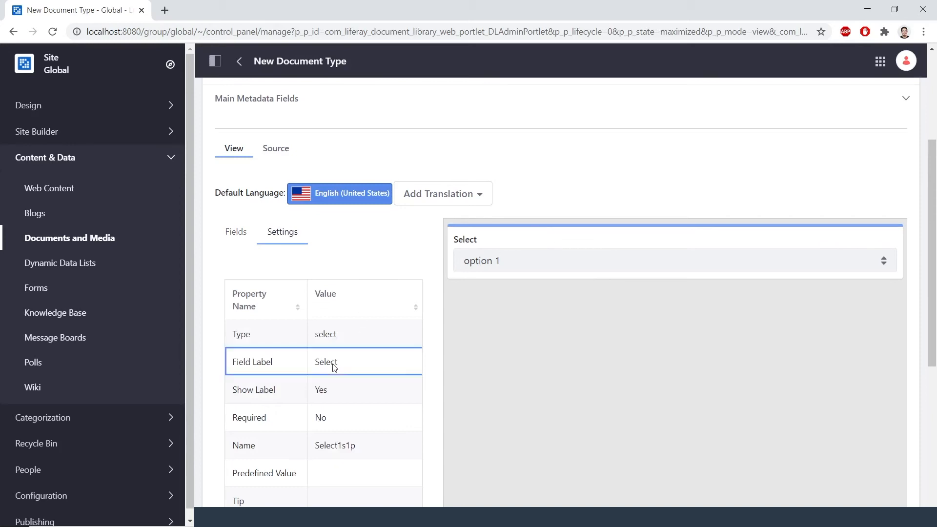
pyautogui.write('Image ')
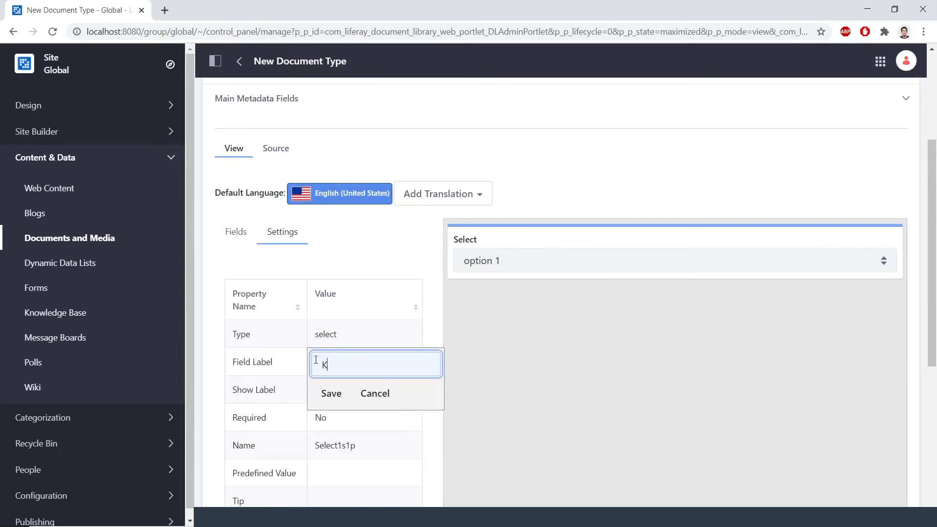
pyautogui.write('Type')
pyautogui.moveTo(316, 360); pyautogui.dragTo(336, 390)
pyautogui.click(332, 393)
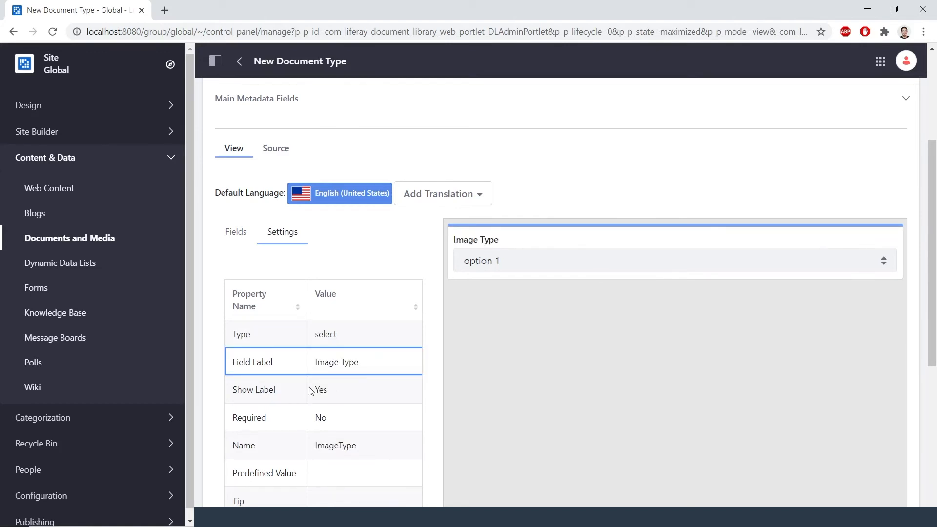
# Step: Set the name and value of the Select field's first option to "Front Page"
pyautogui.scroll(-4, 371, 364)
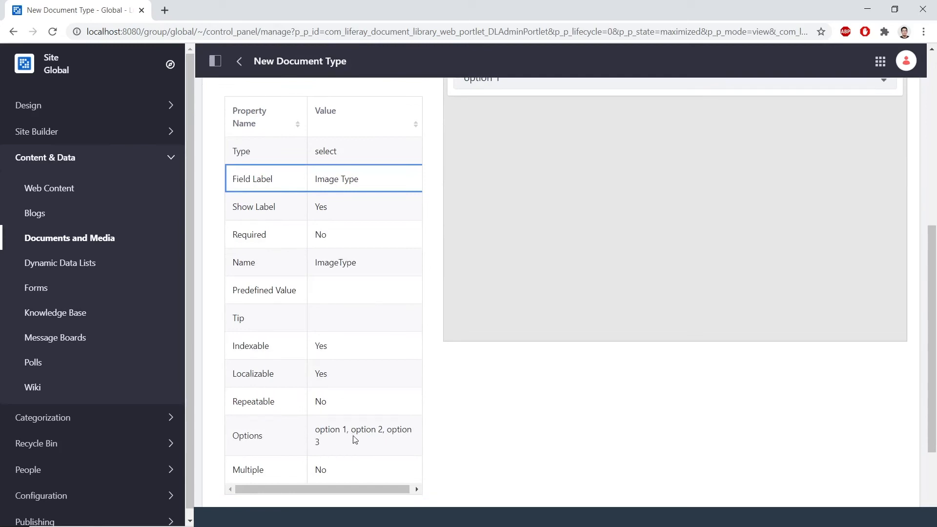
pyautogui.click(356, 433)
pyautogui.click(357, 431)
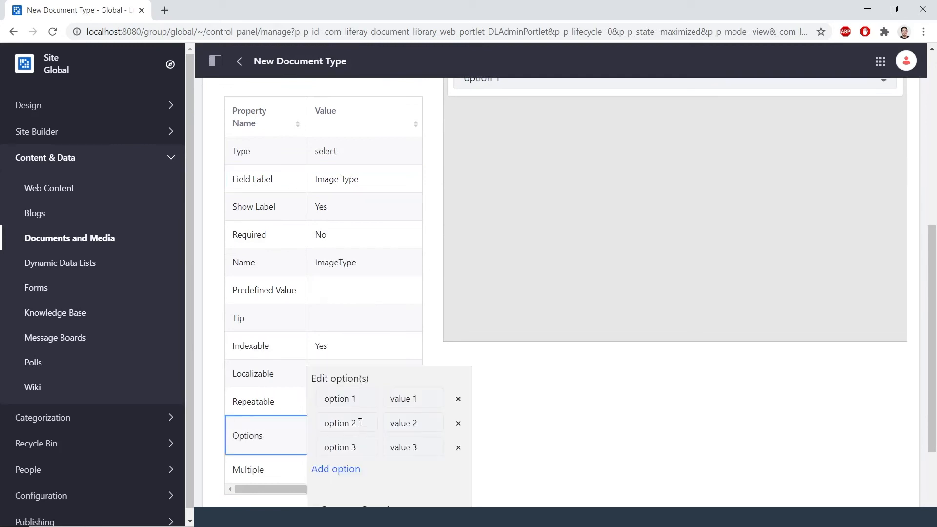
pyautogui.click(354, 400)
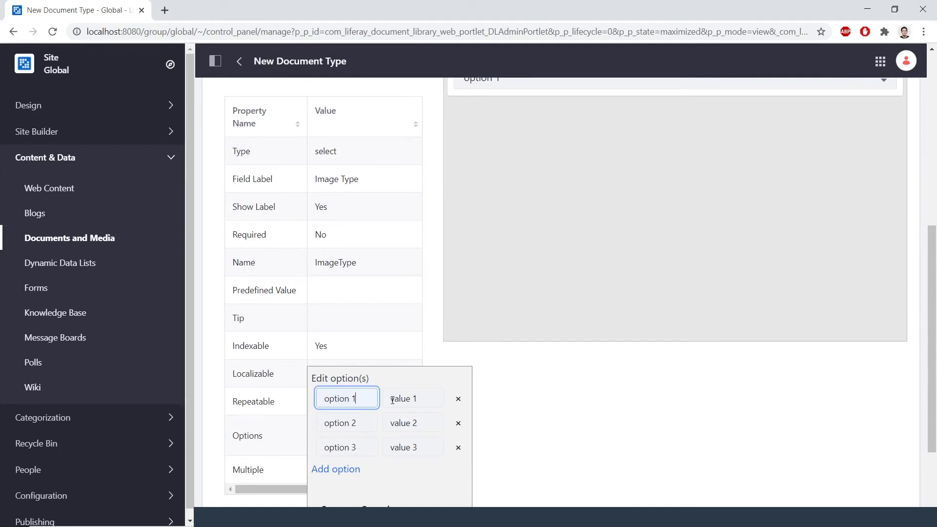
pyautogui.moveTo(374, 400); pyautogui.dragTo(288, 402)
pyautogui.write('Front Page')
pyautogui.hotkey('ctrl', 'a')
pyautogui.hotkey('ctrl', 'c')
pyautogui.doubleClick(413, 398)
pyautogui.hotkey('ctrl', 'v')
# Step: Set the name and value of the Select field's second option to "Blog Entry"
pyautogui.click(360, 422)
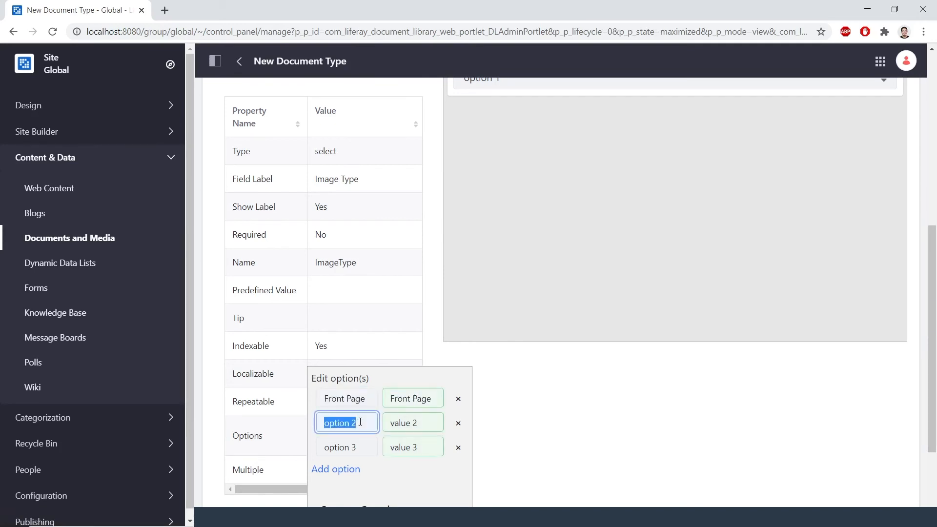
pyautogui.write('Blog Entry')
pyautogui.hotkey('ctrl', 'a')
pyautogui.hotkey('ctrl', 'c')
pyautogui.press('Tab')
pyautogui.hotkey('ctrl', 'v')
# Step: Set the name and value of the third option to "Web Content" and save the field's options
pyautogui.click(362, 448)
pyautogui.hotkey('ctrl', 'a')
pyautogui.write('Web Content')
pyautogui.hotkey('ctrl', 'a')
pyautogui.hotkey('ctrl', 'c')
pyautogui.press('Tab')
pyautogui.hotkey('ctrl', 'v')
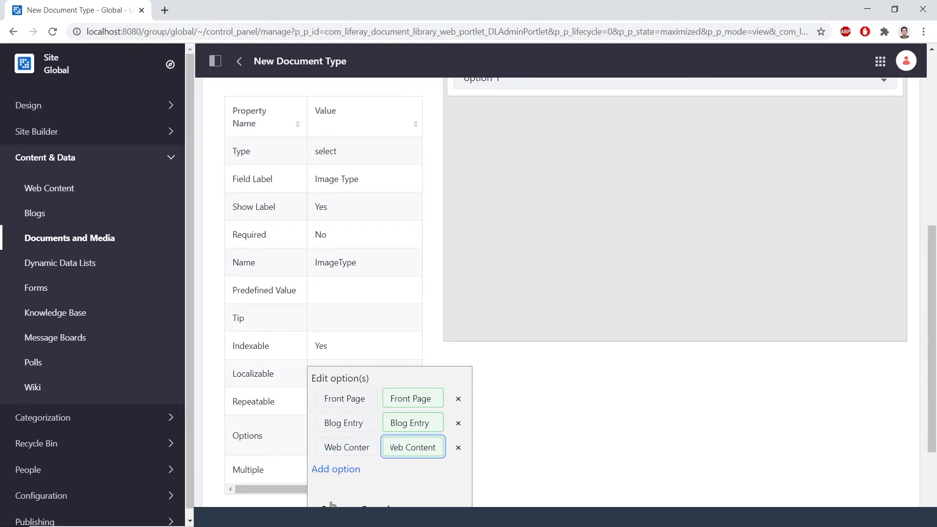
pyautogui.click(330, 506)
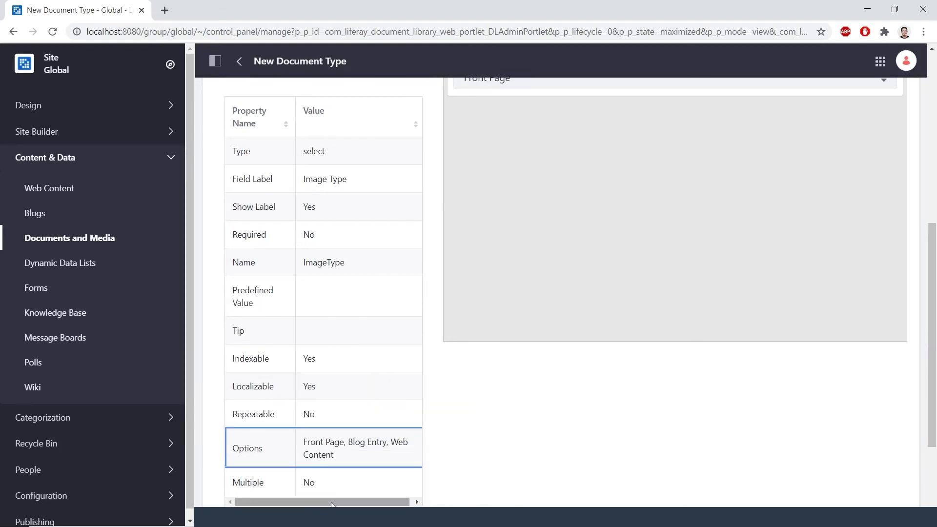
# Step: Check the choices offered by the Image Type field's preview and save the document type
pyautogui.scroll(1, 699, 169)
pyautogui.scroll(-1, 701, 173)
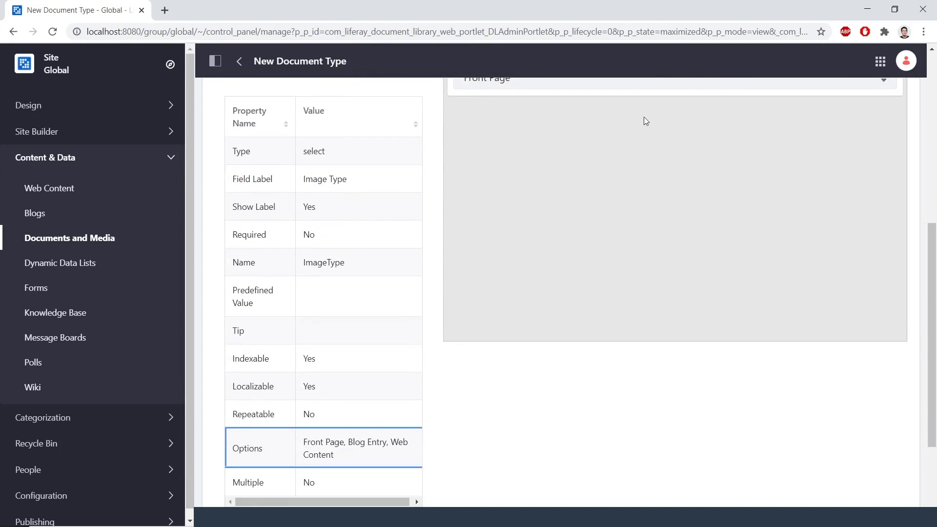
pyautogui.scroll(1, 649, 105)
pyautogui.click(632, 141)
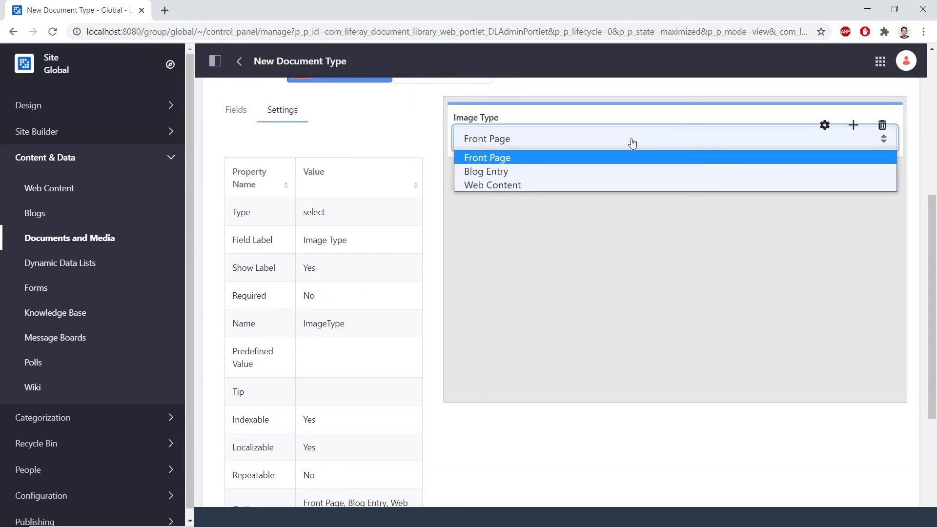
pyautogui.click(633, 141)
pyautogui.scroll(-2, 378, 287)
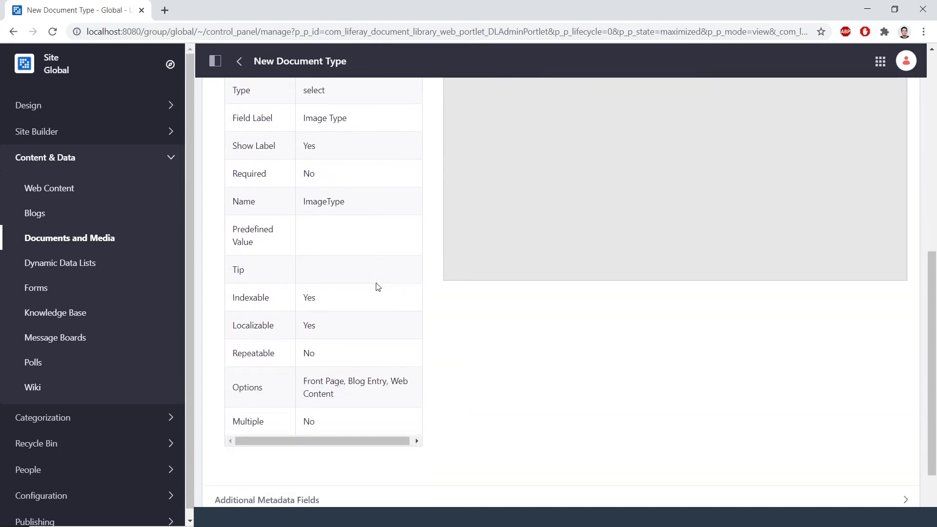
pyautogui.scroll(-1, 378, 287)
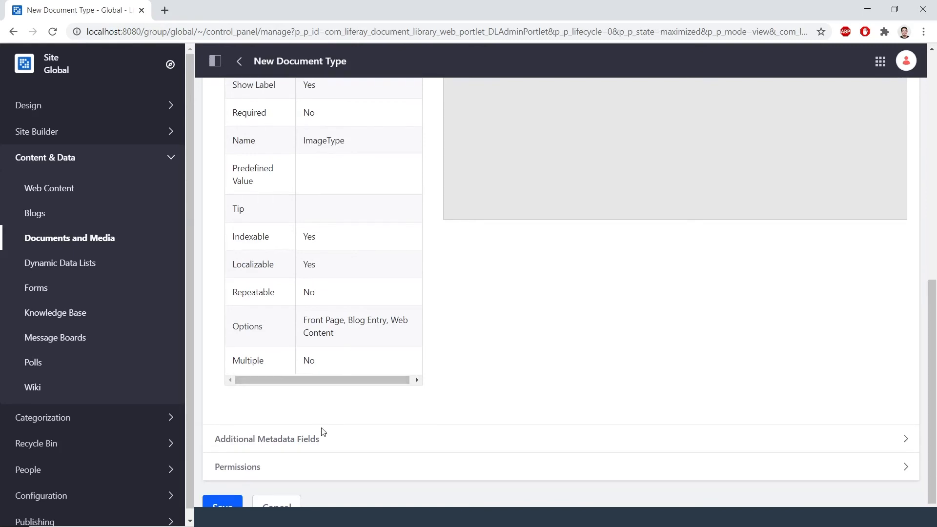
pyautogui.click(235, 504)
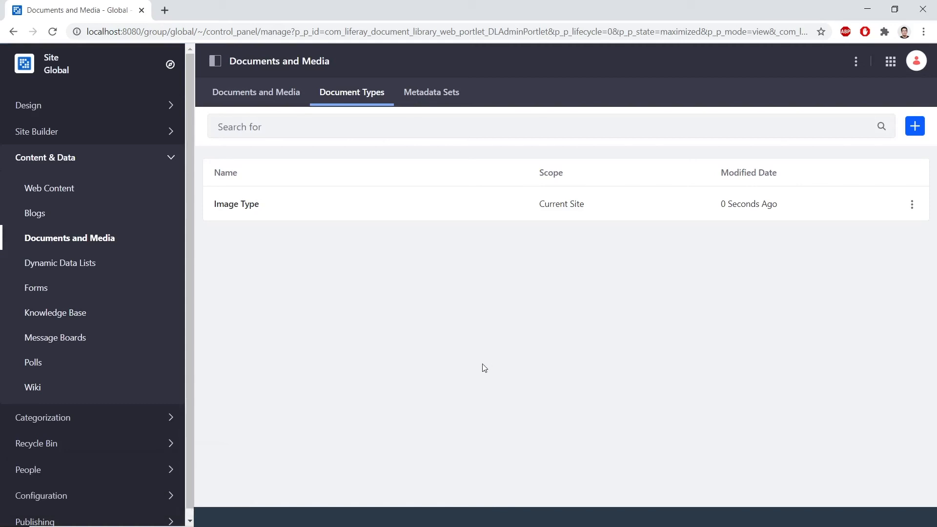
# Step: Start a new Image Type document in the Global site's library and choose livingstone-banner-image.jpg as its file
pyautogui.click(272, 93)
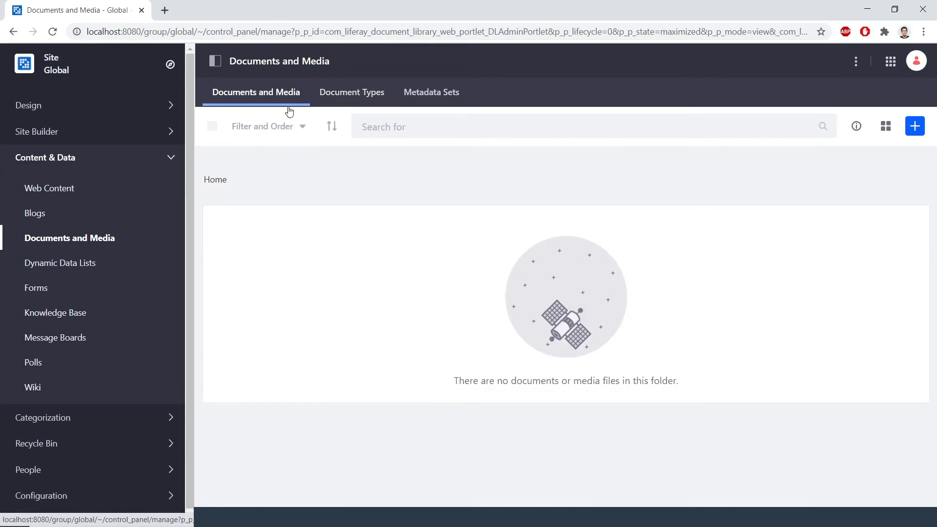
pyautogui.click(918, 133)
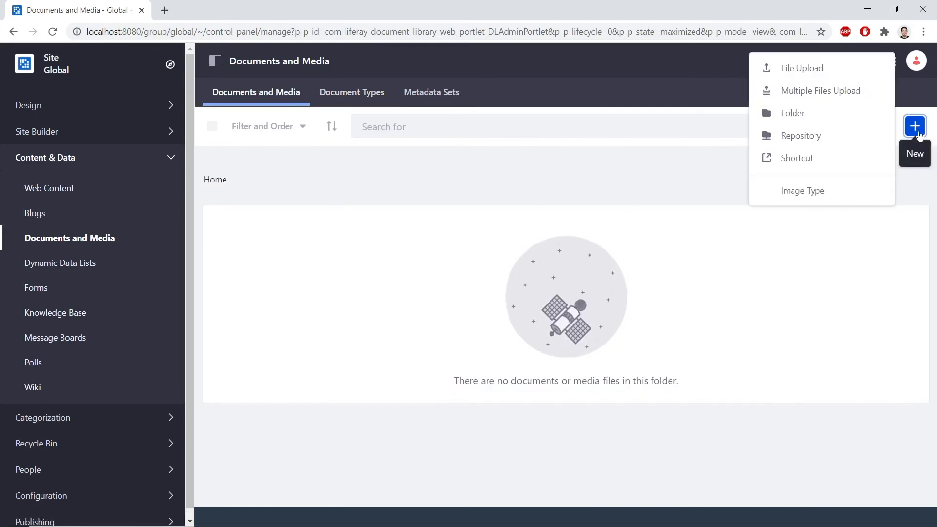
pyautogui.click(857, 193)
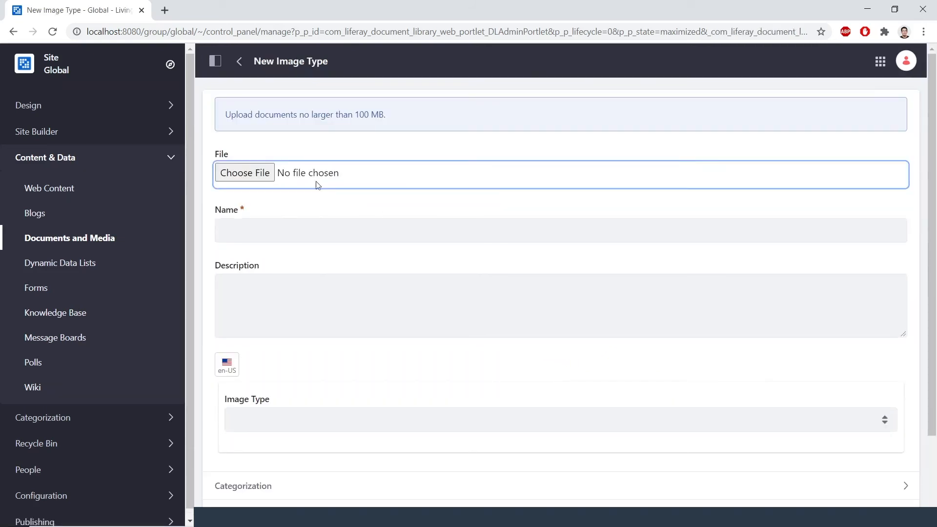
pyautogui.click(259, 174)
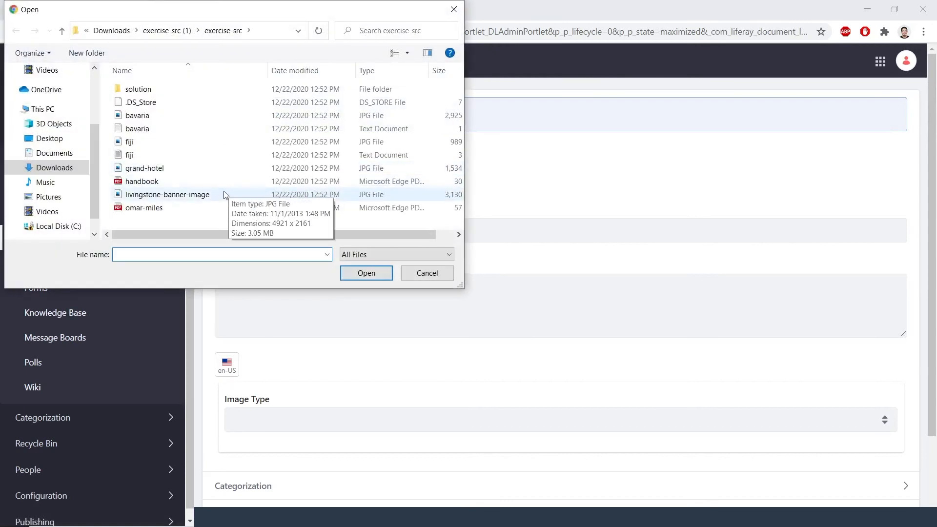
pyautogui.doubleClick(225, 196)
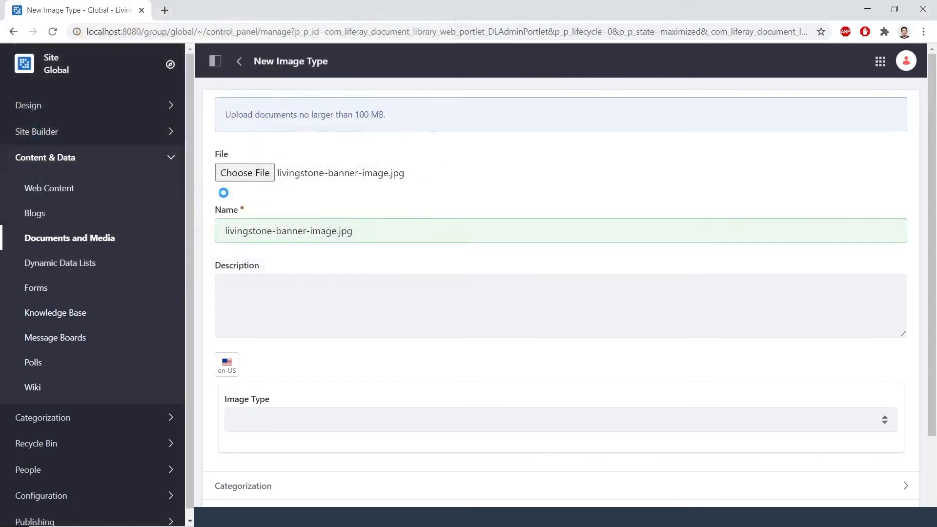
# Step: Replace the new document's default name with "Livingstone Banner"
pyautogui.click(352, 235)
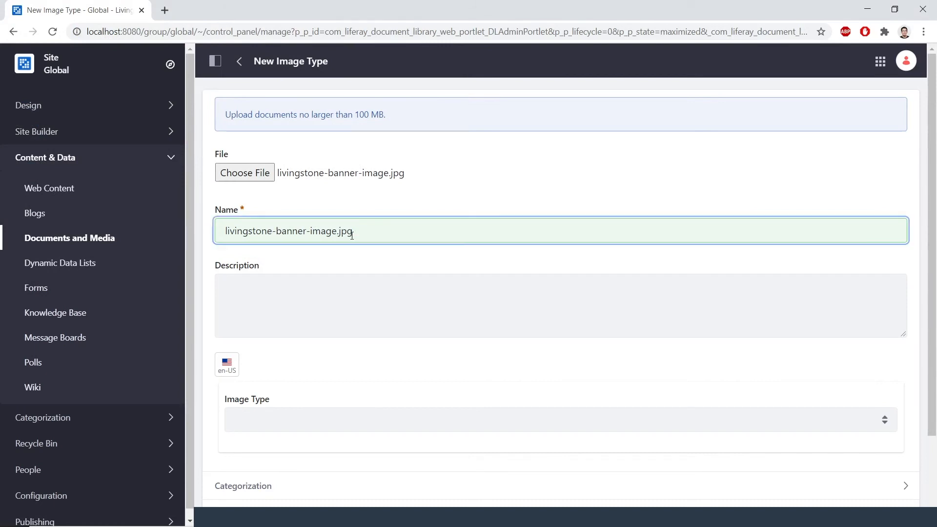
pyautogui.moveTo(369, 232); pyautogui.dragTo(211, 231)
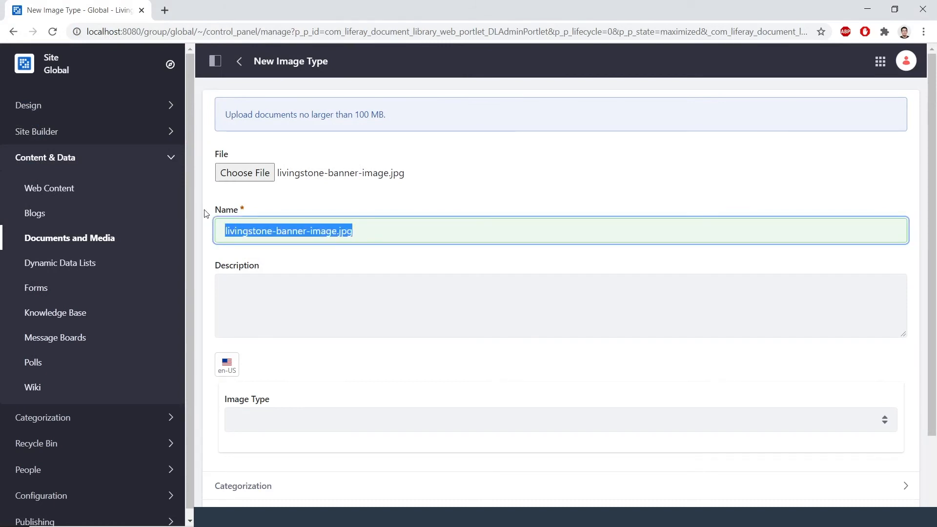
pyautogui.write('Livivingstone Banner')
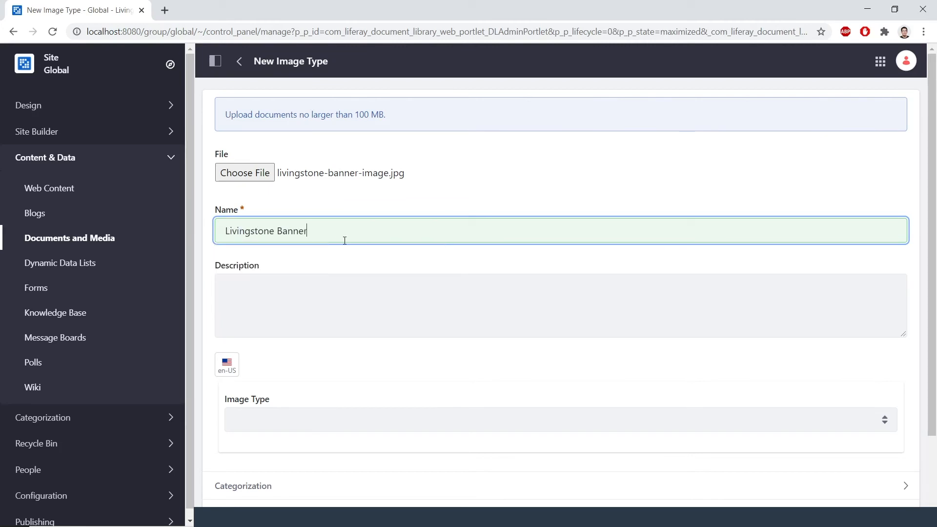
pyautogui.scroll(-2, 346, 252)
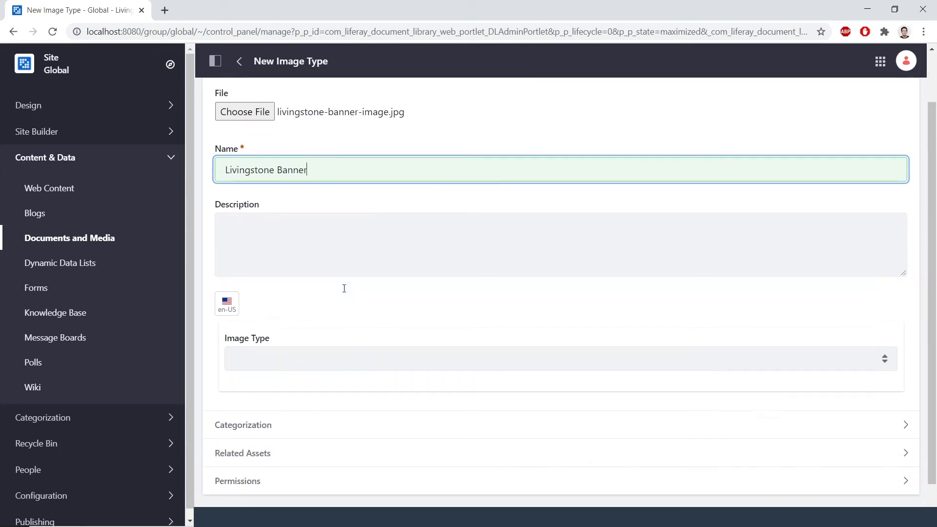
# Step: Set the document's Image Type to "Front Page" and publish it
pyautogui.click(338, 360)
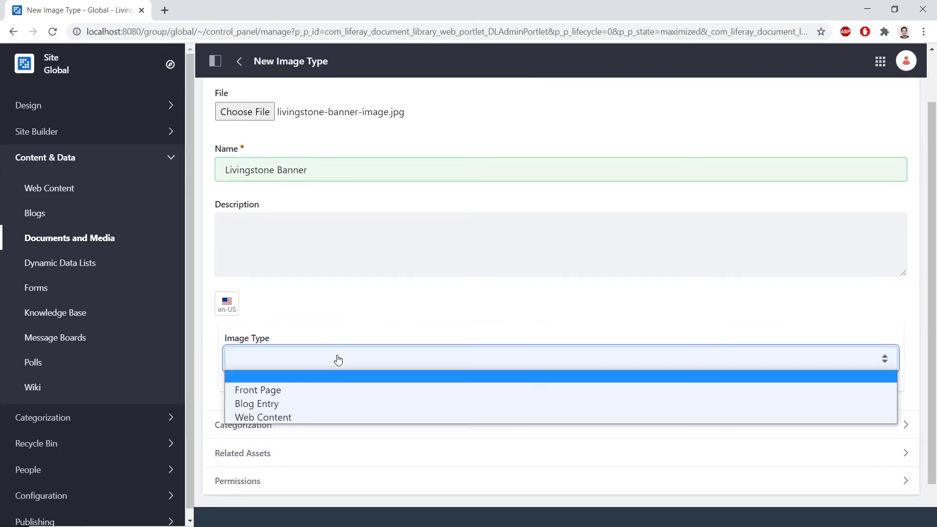
pyautogui.click(326, 391)
pyautogui.scroll(-1, 324, 388)
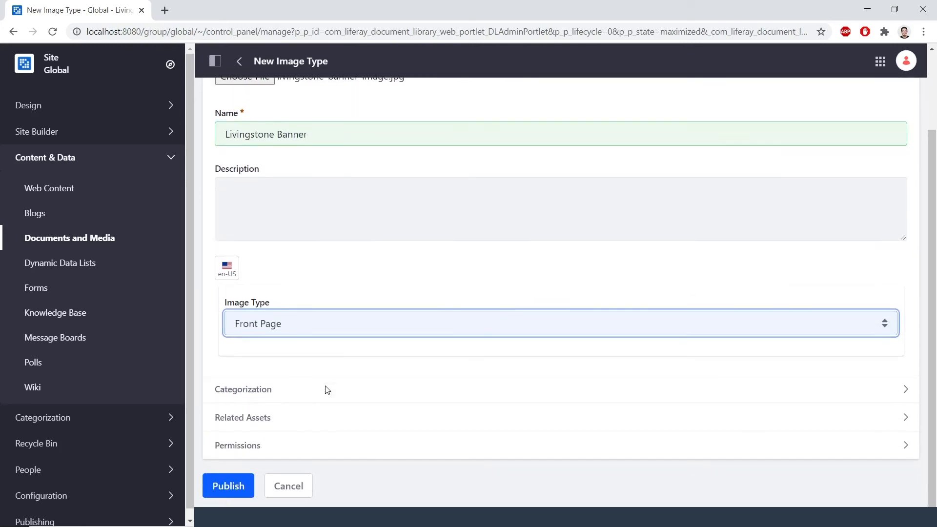
pyautogui.click(239, 482)
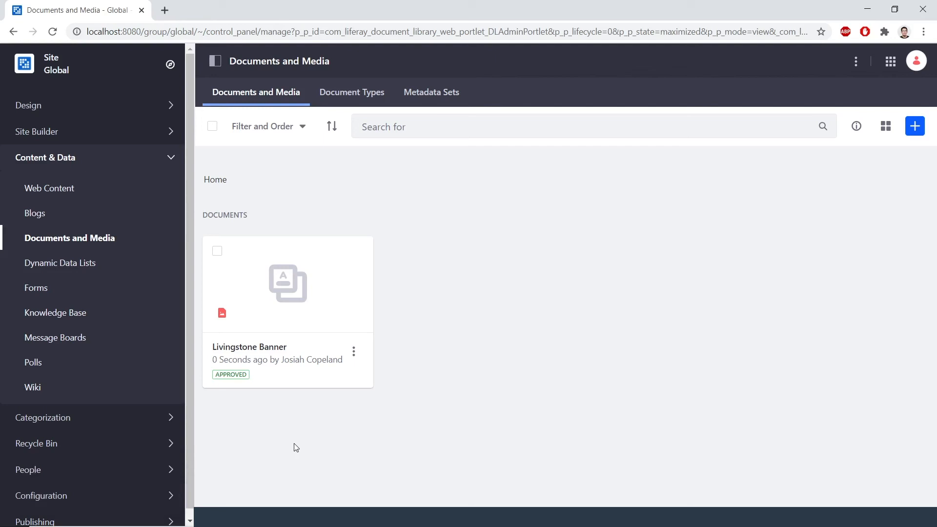
# Step: Start a new Basic Web Content article in the Global site and title it "Livingstone Banner"
pyautogui.click(57, 190)
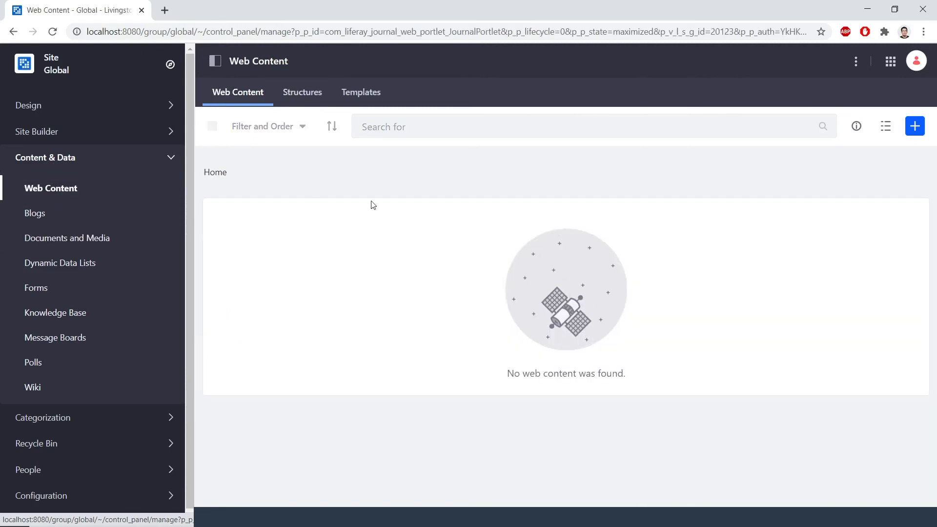
pyautogui.click(917, 130)
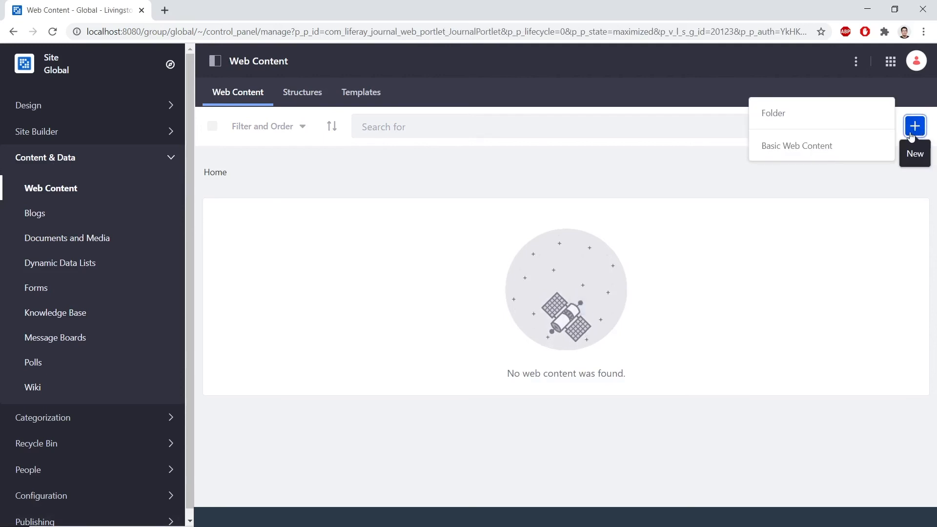
pyautogui.click(861, 148)
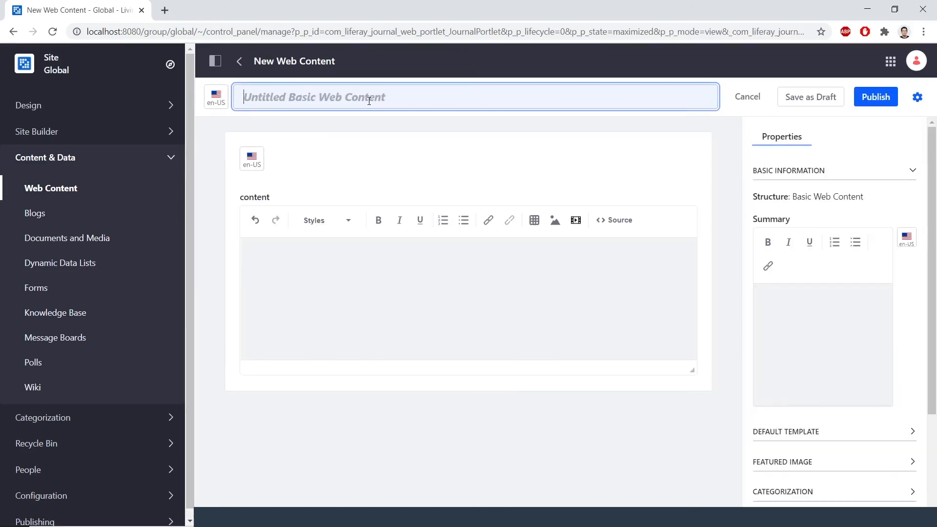
pyautogui.click(369, 100)
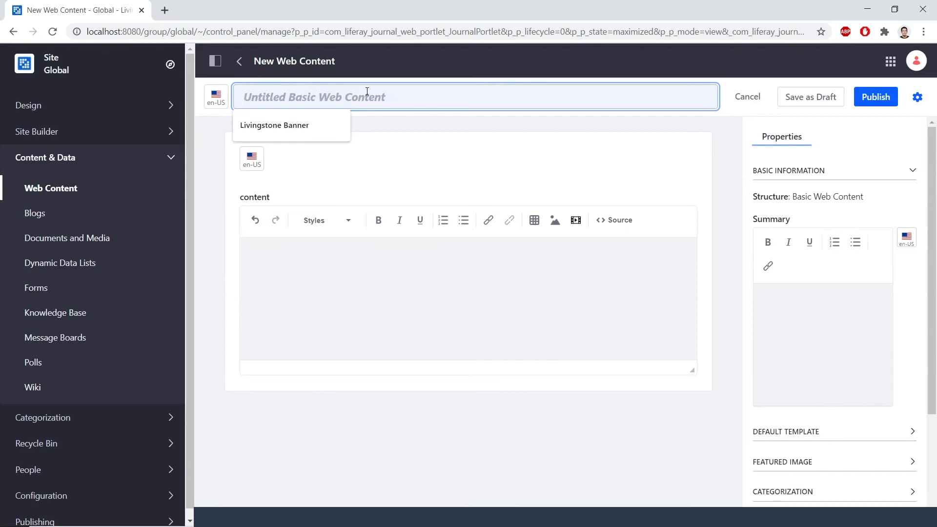
pyautogui.write('Livingstone Banner')
# Step: Insert the Livingstone Banner image from the Global document library into the article's content
pyautogui.click(391, 299)
pyautogui.click(392, 286)
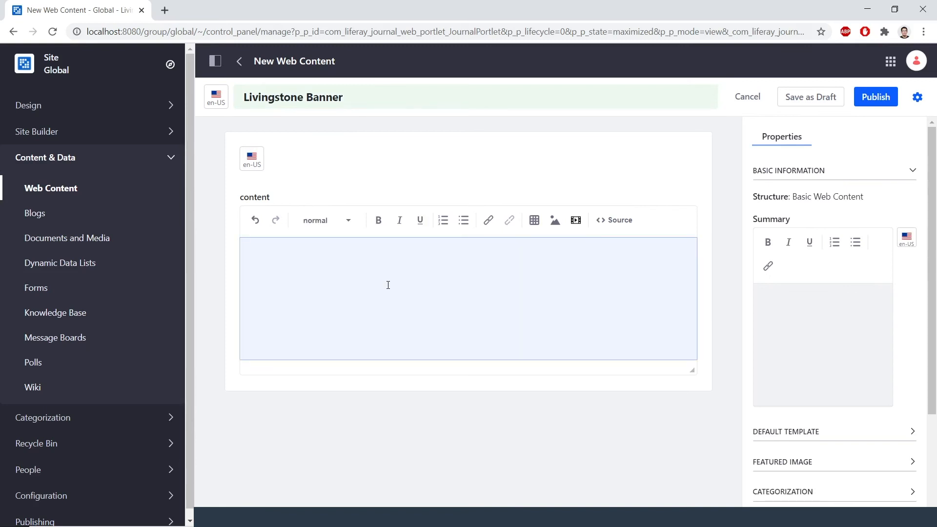
pyautogui.click(553, 222)
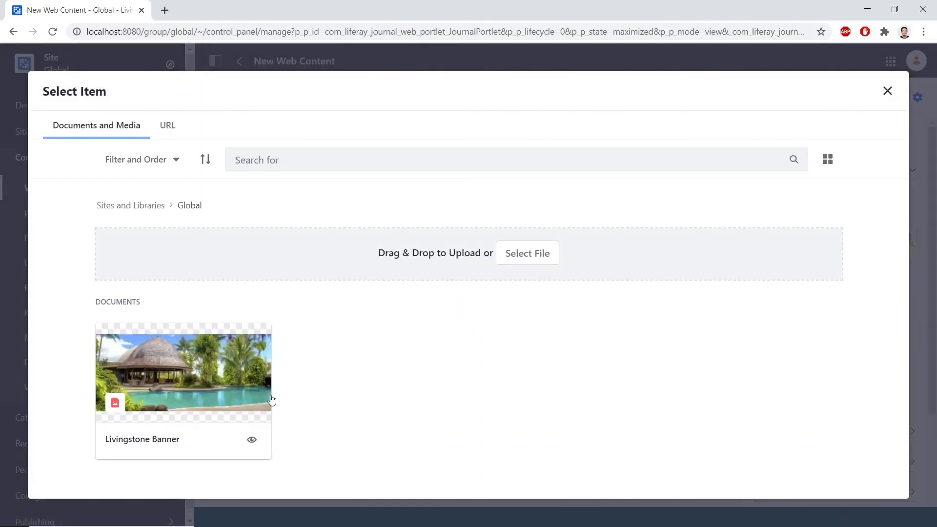
pyautogui.click(218, 392)
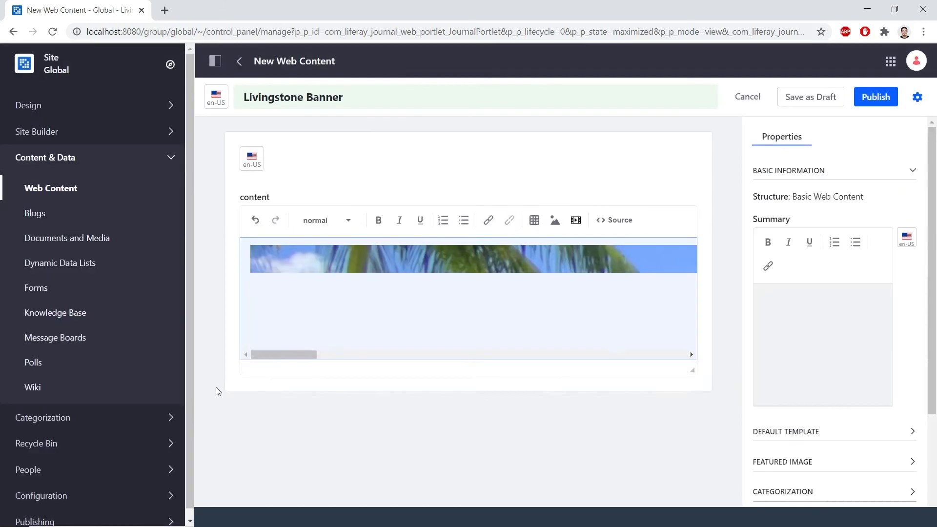
# Step: Add the text "Livingstone Hotels & Resorts" below the banner image in the article's content
pyautogui.scroll(-5, 537, 357)
pyautogui.scroll(-10, 537, 351)
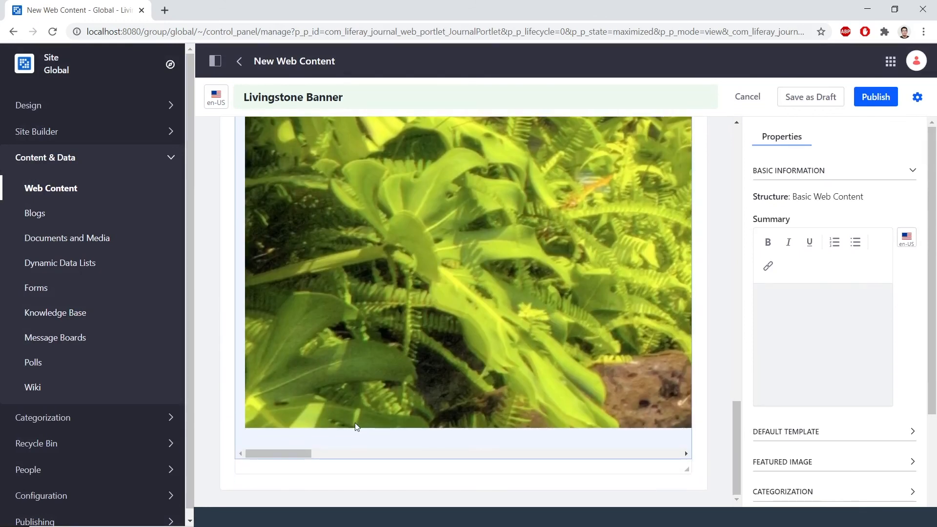
pyautogui.write('ivingstone Hotels & Resorts')
# Step: Apply a heading style to the "Livingstone Hotels & Resorts" line and publish the article
pyautogui.tripleClick(242, 434)
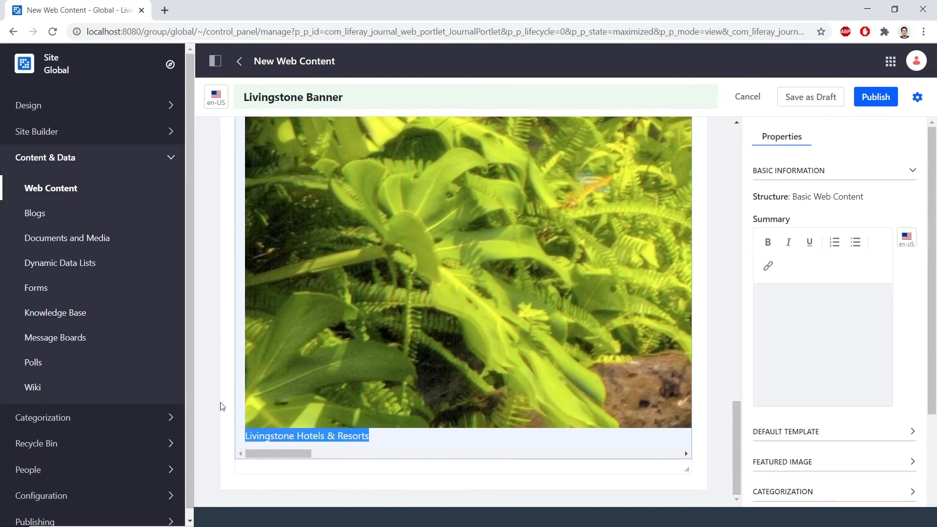
pyautogui.scroll(15, 205, 332)
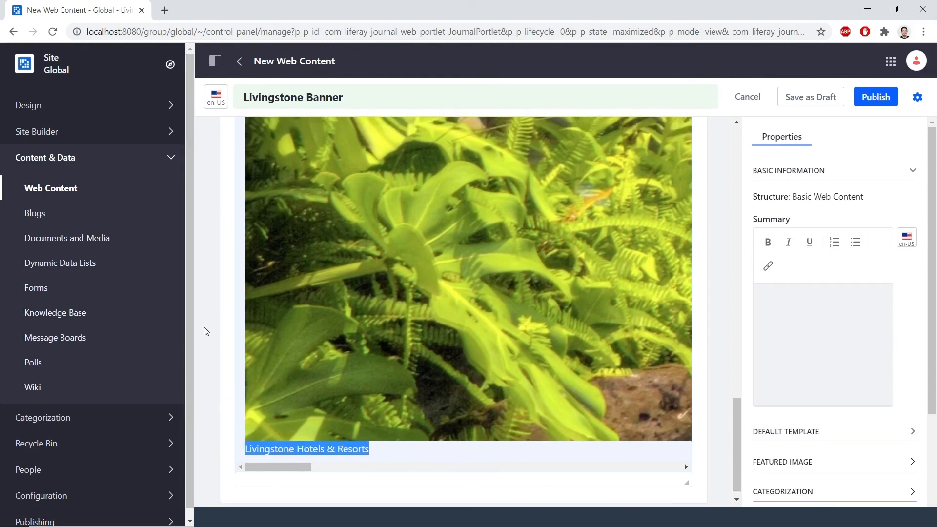
pyautogui.scroll(3, 230, 295)
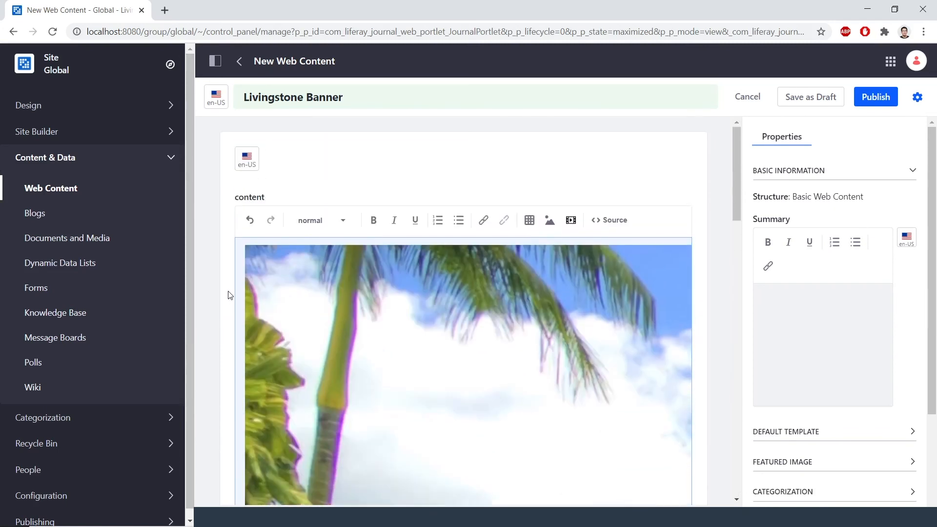
pyautogui.click(309, 223)
pyautogui.click(318, 268)
pyautogui.scroll(-6, 226, 263)
pyautogui.scroll(-10, 226, 263)
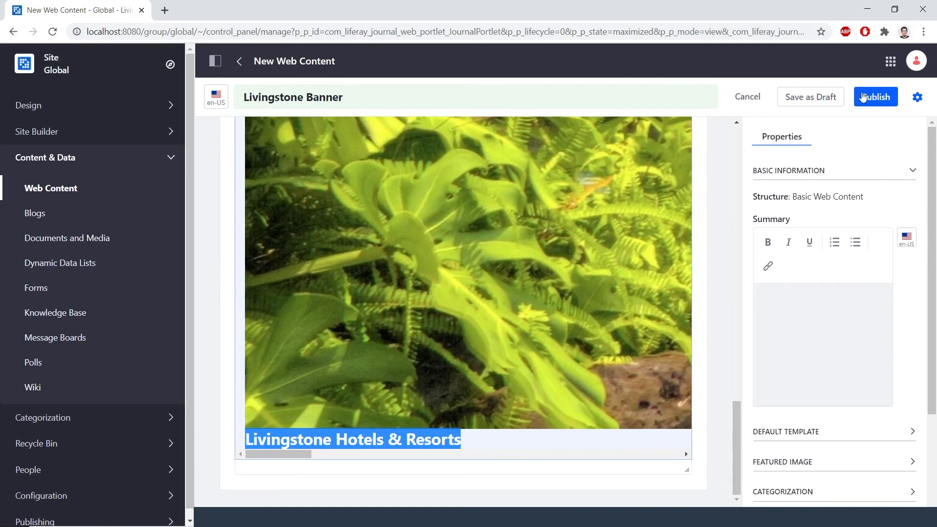
pyautogui.click(862, 97)
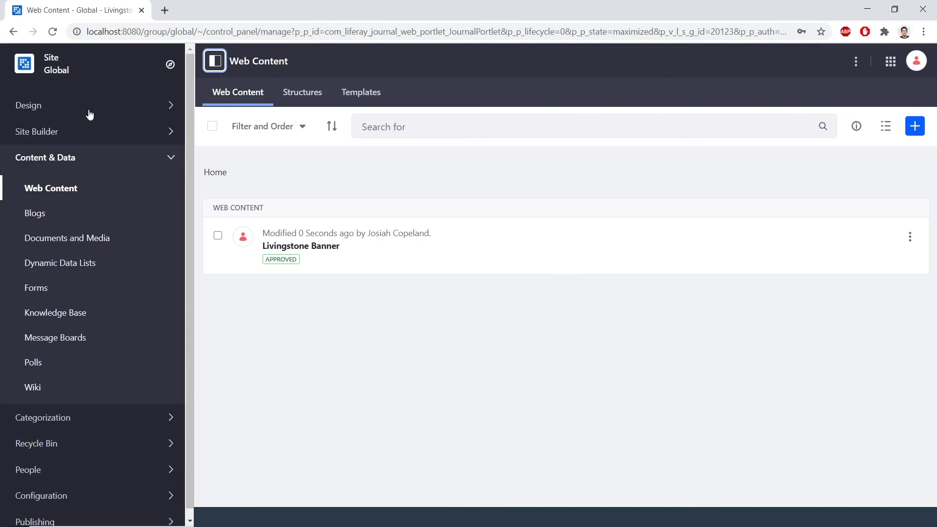
# Step: Open the Hotel Landing Page template from the Global site's page templates
pyautogui.click(90, 114)
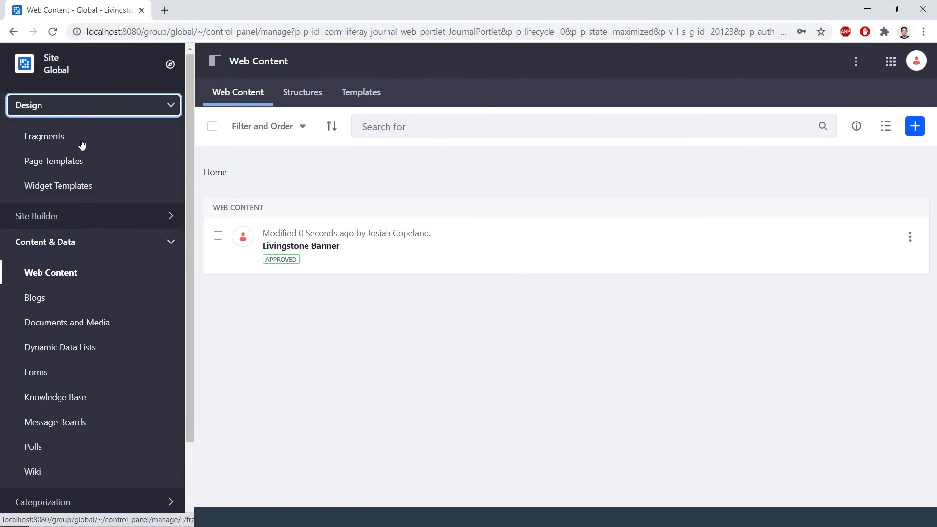
pyautogui.click(71, 163)
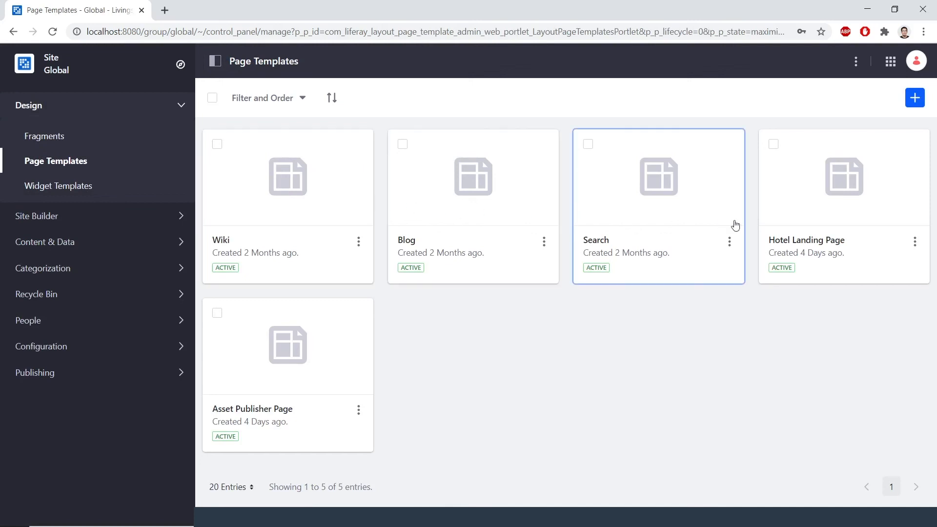
pyautogui.click(806, 240)
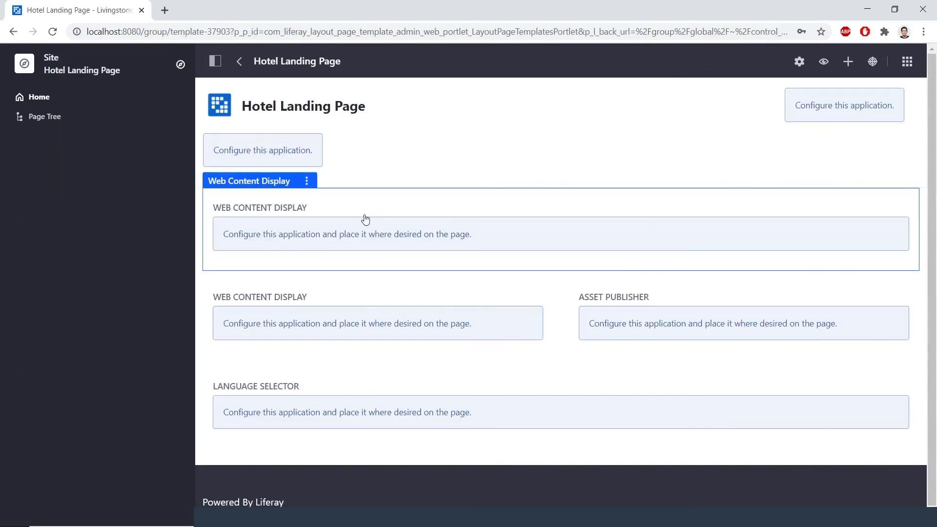
# Step: Configure the template's full-width Web Content Display to show the Global site's Livingstone Banner article and save the setup
pyautogui.click(307, 182)
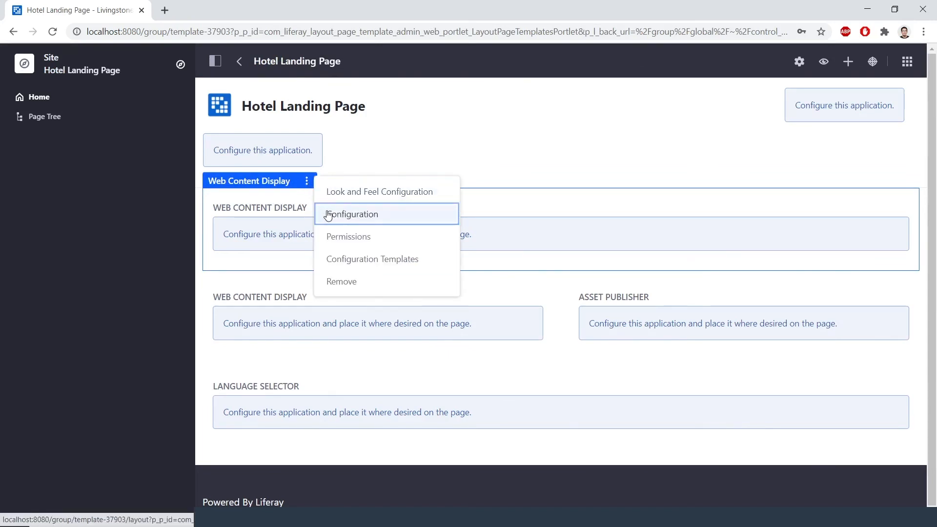
pyautogui.click(329, 215)
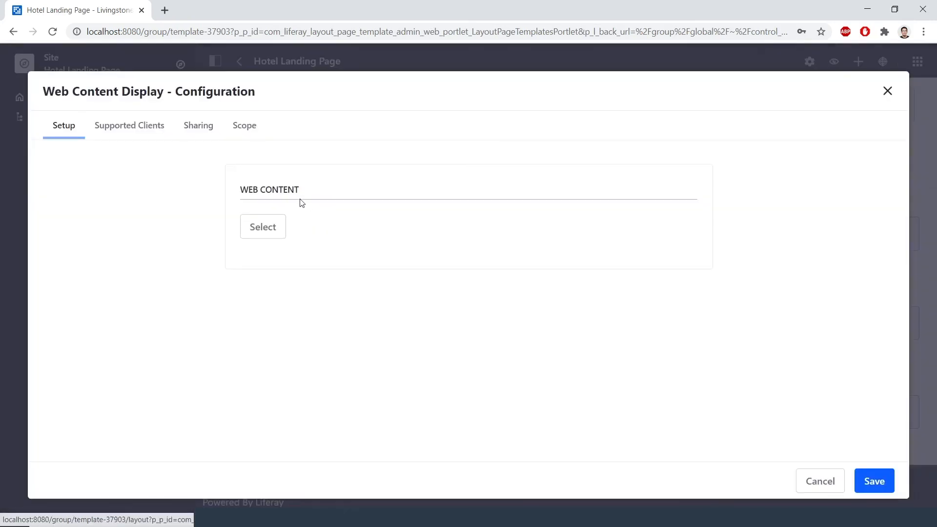
pyautogui.click(277, 227)
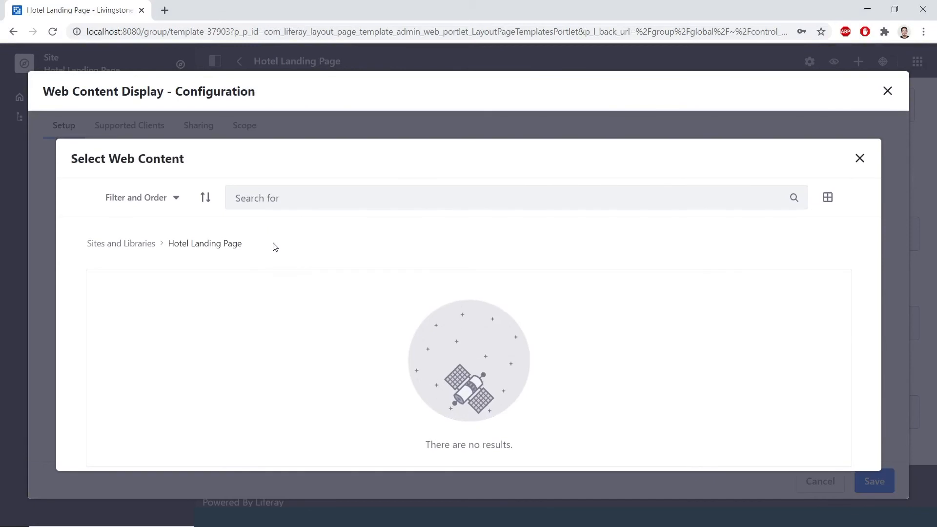
pyautogui.click(141, 247)
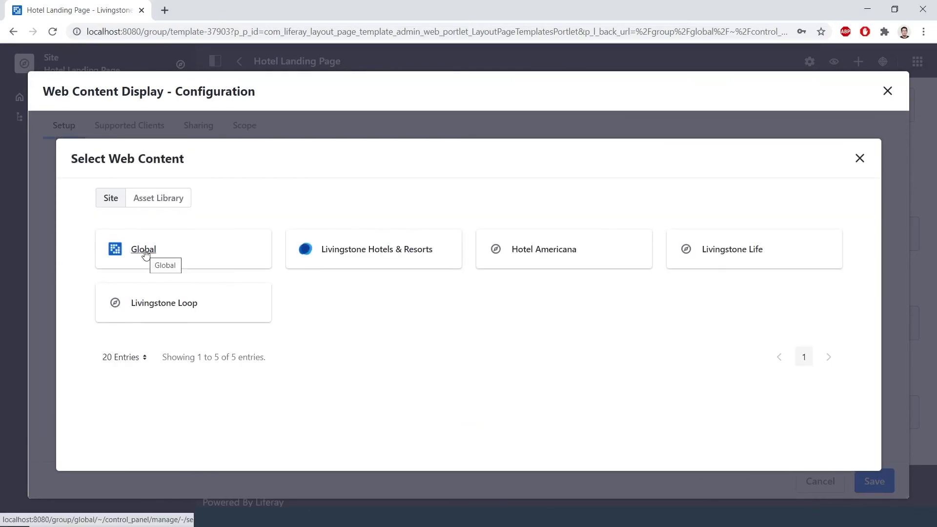
pyautogui.click(144, 251)
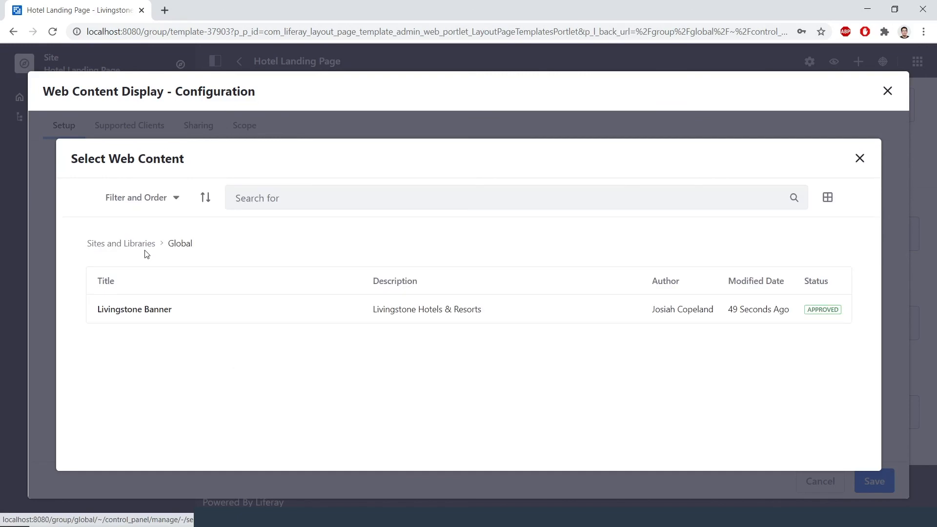
pyautogui.click(149, 312)
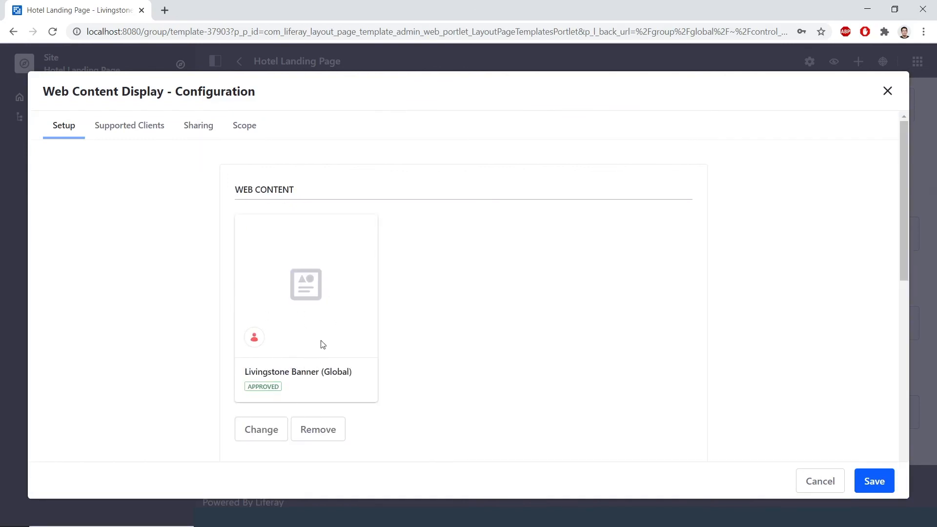
pyautogui.click(876, 481)
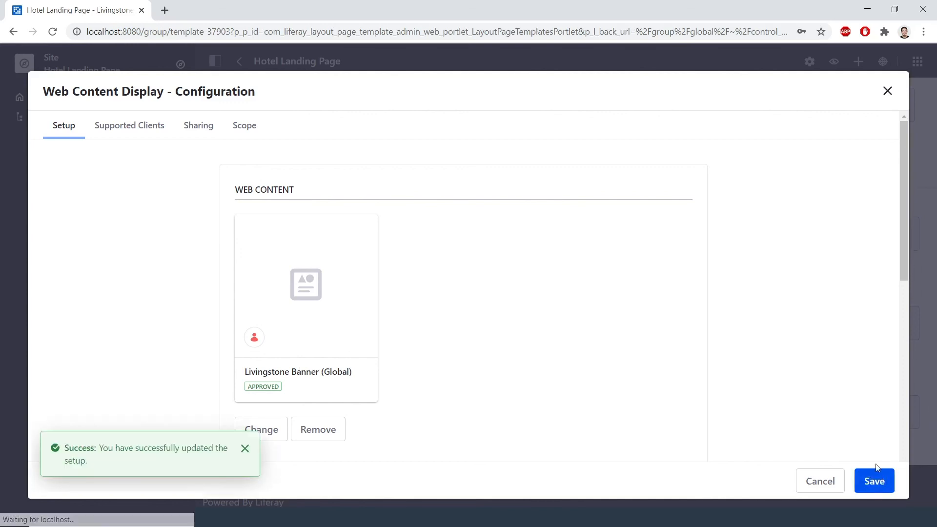
pyautogui.click(887, 91)
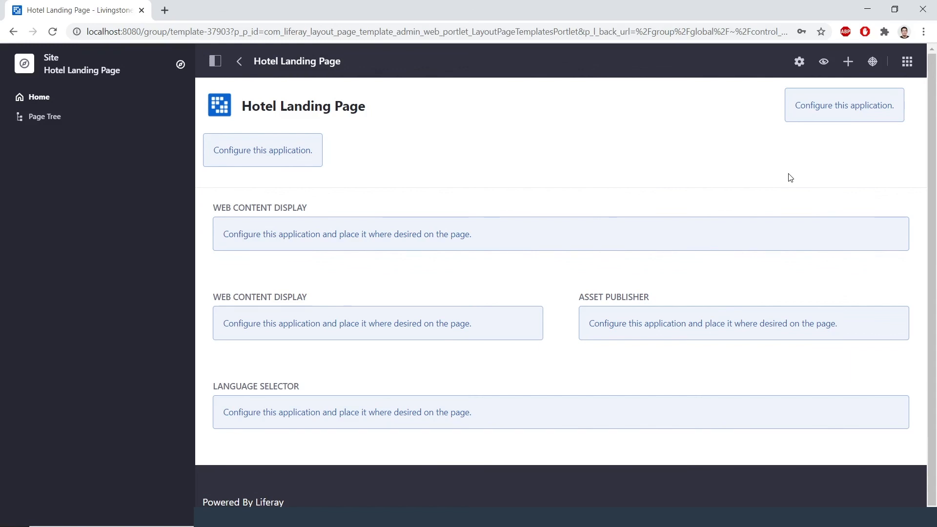
# Step: Switch to the Hotel Americana site and open its page management
pyautogui.click(907, 62)
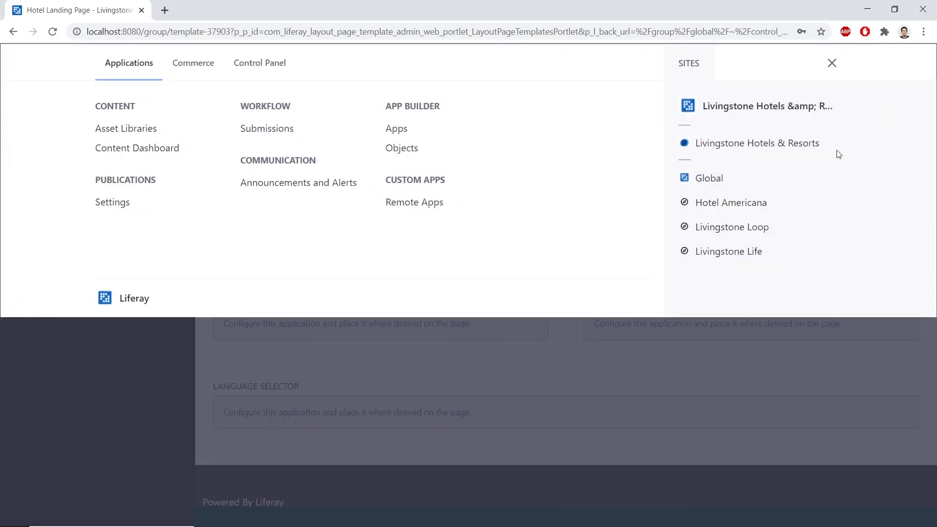
pyautogui.click(760, 207)
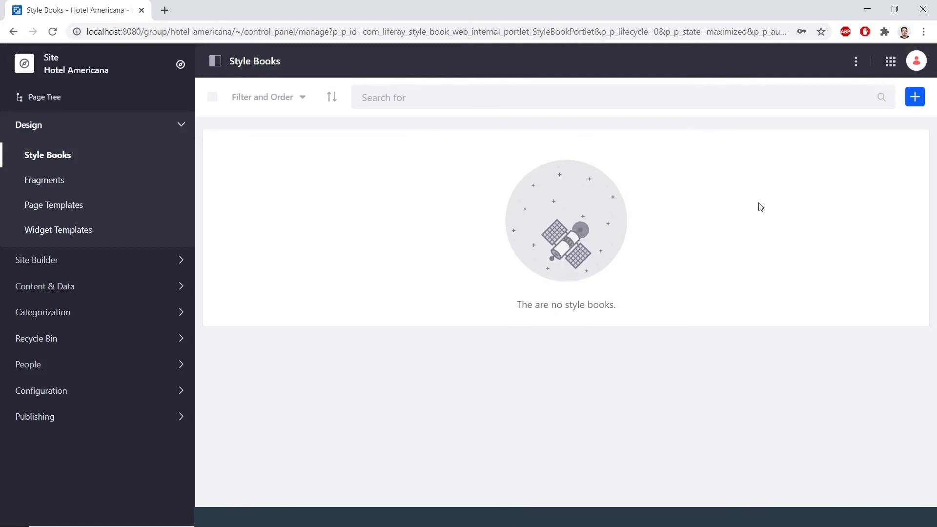
pyautogui.click(153, 264)
pyautogui.click(86, 293)
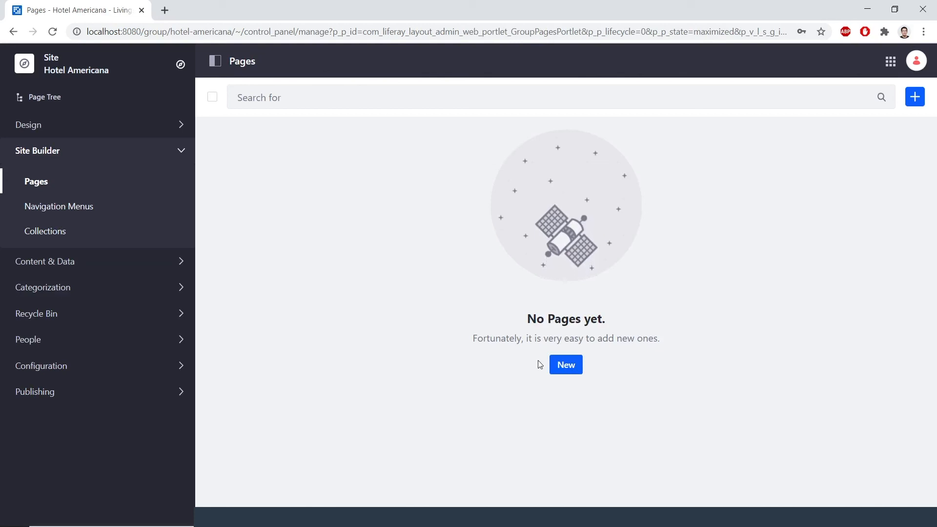
# Step: Create a public page named "Home" from the Hotel Landing Page global template and save its settings
pyautogui.click(568, 369)
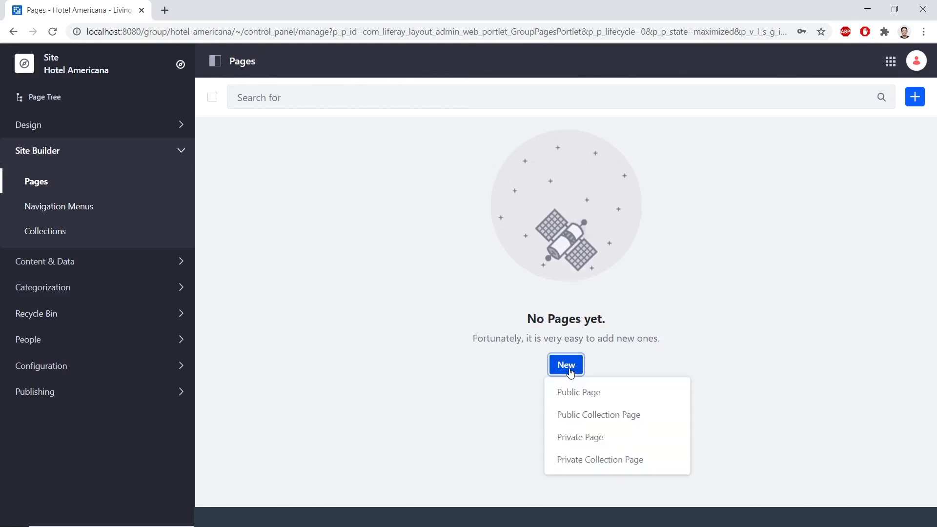
pyautogui.click(569, 392)
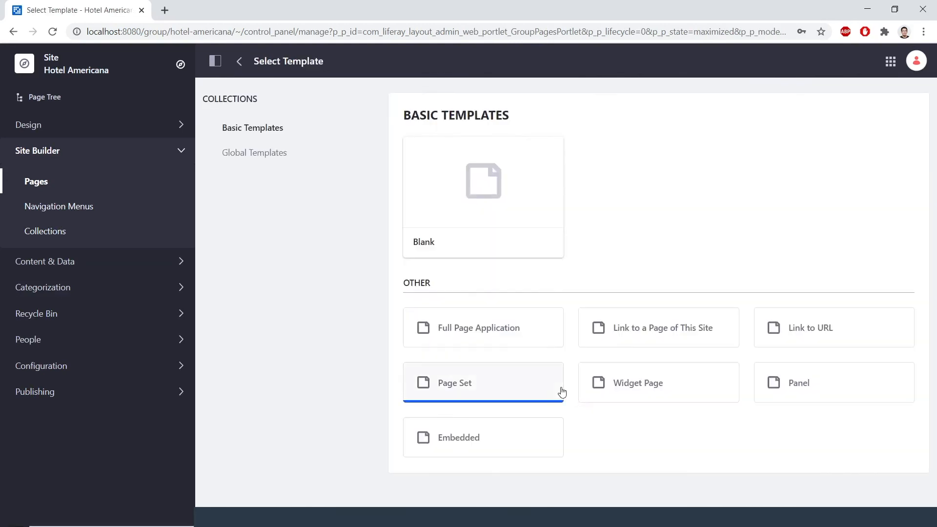
pyautogui.click(271, 153)
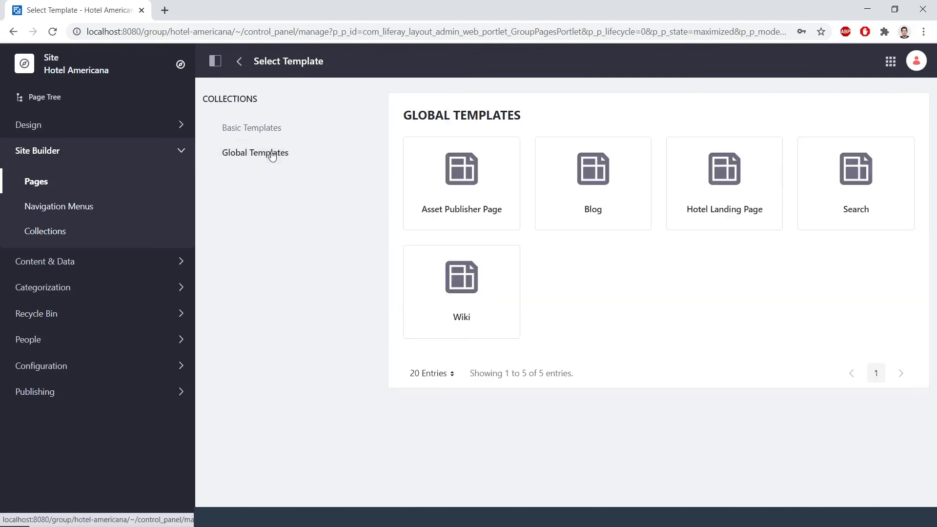
pyautogui.click(701, 211)
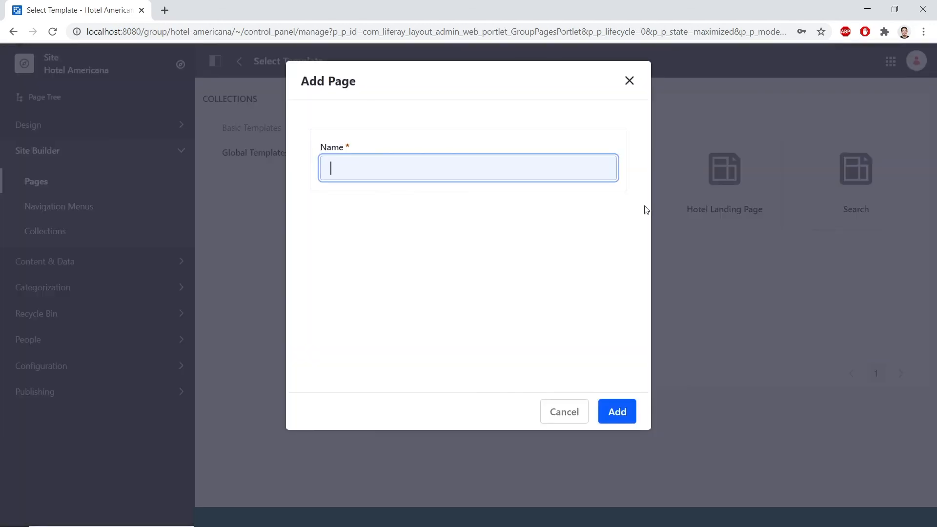
pyautogui.write('Home')
pyautogui.click(618, 412)
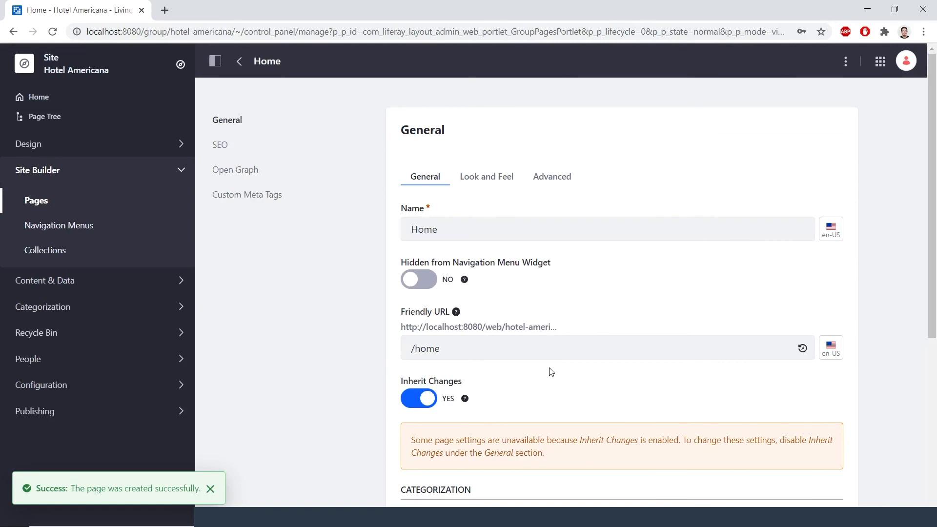
pyautogui.scroll(-6, 551, 372)
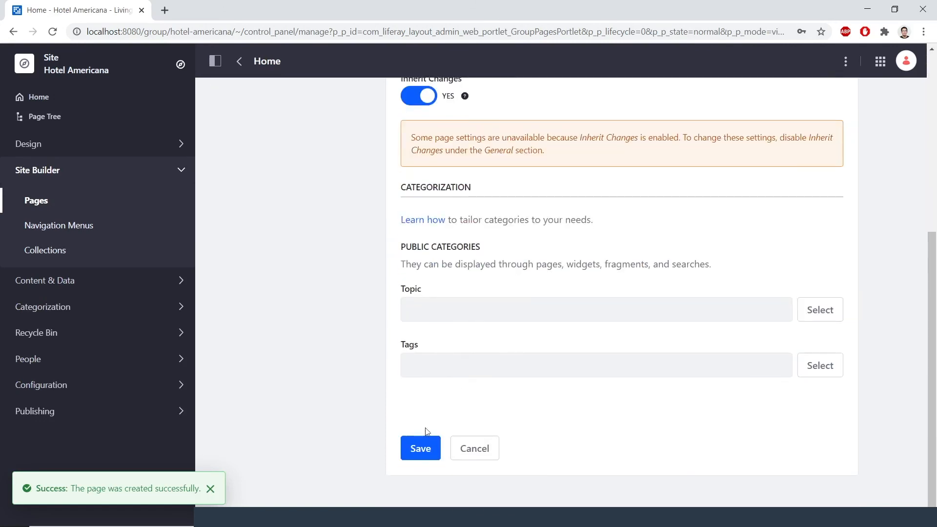
pyautogui.click(422, 448)
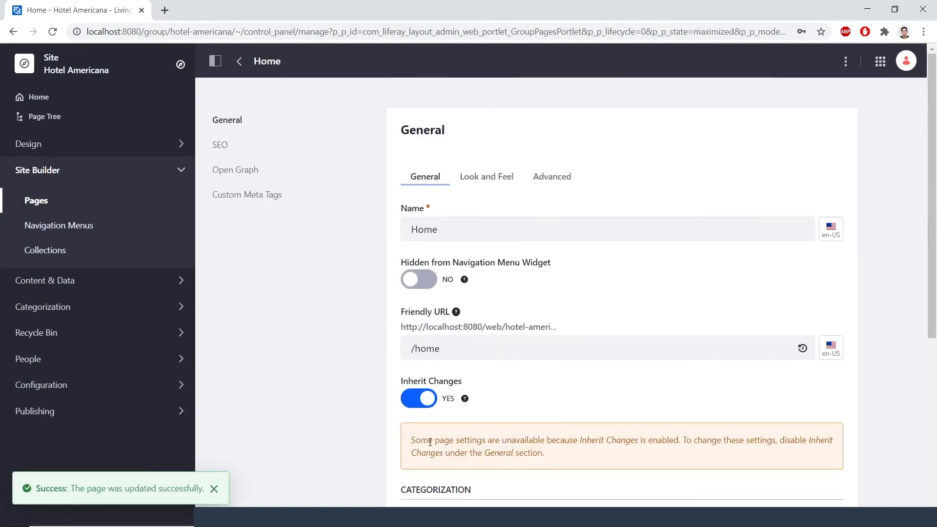
# Step: View Hotel Americana's Home page with the site menu hidden and check the banner image and heading
pyautogui.click(38, 101)
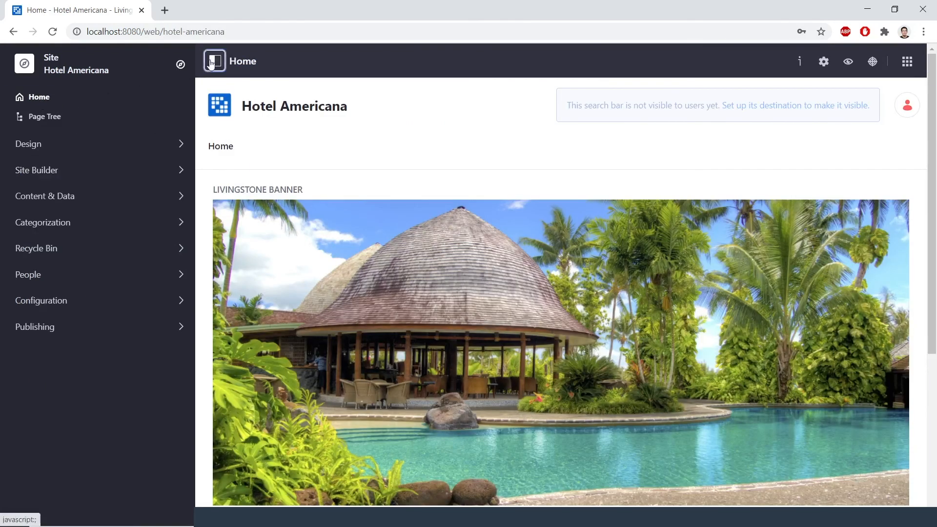
pyautogui.click(215, 61)
pyautogui.scroll(-1, 359, 154)
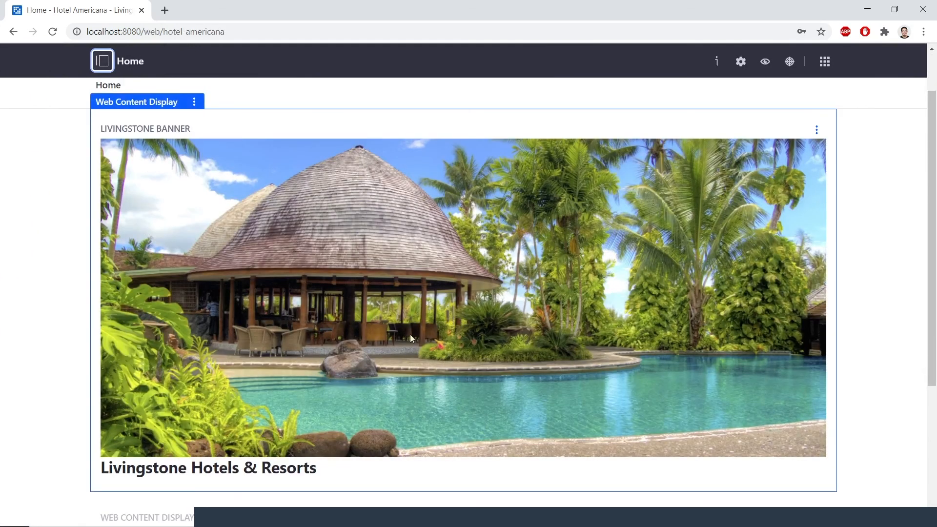